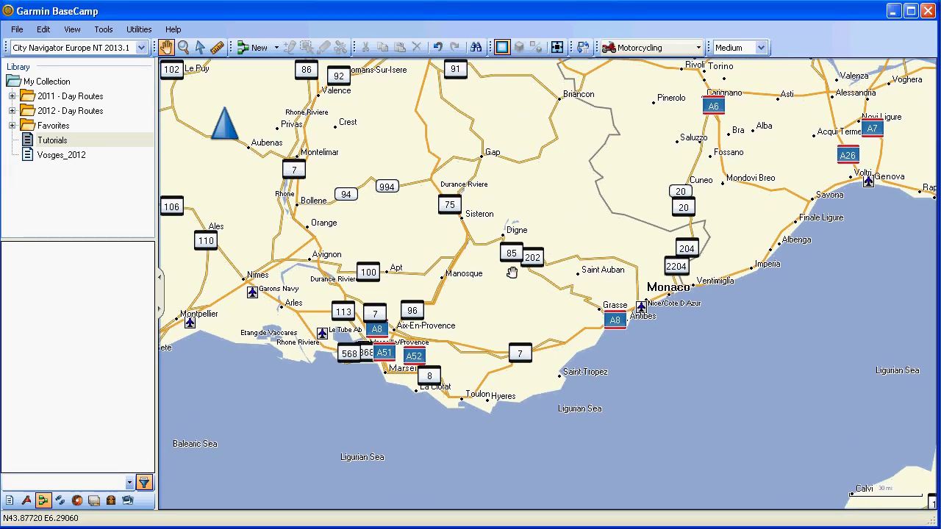
Step: Search for Hotel/Motel lodging near the centre of the map, with the map centred on Castellane
scroll(504, 298, up, 2)
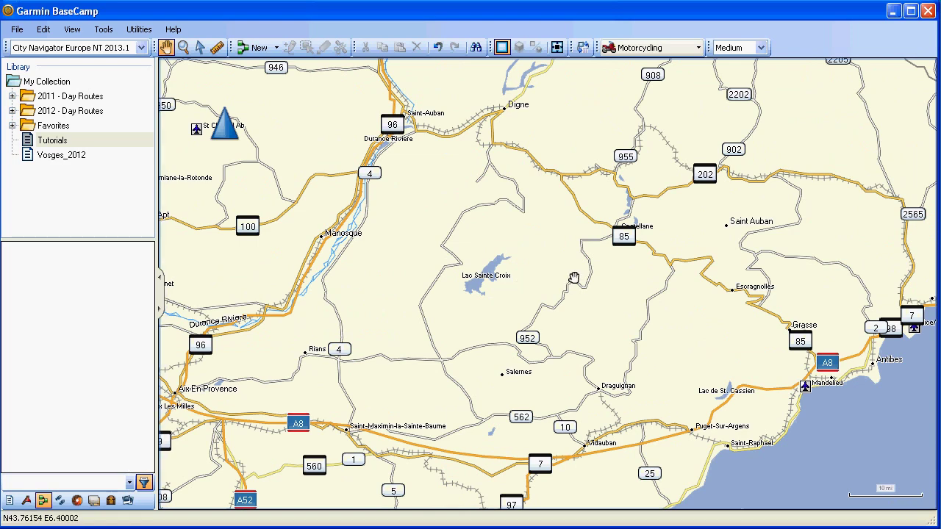
scroll(575, 276, up, 1)
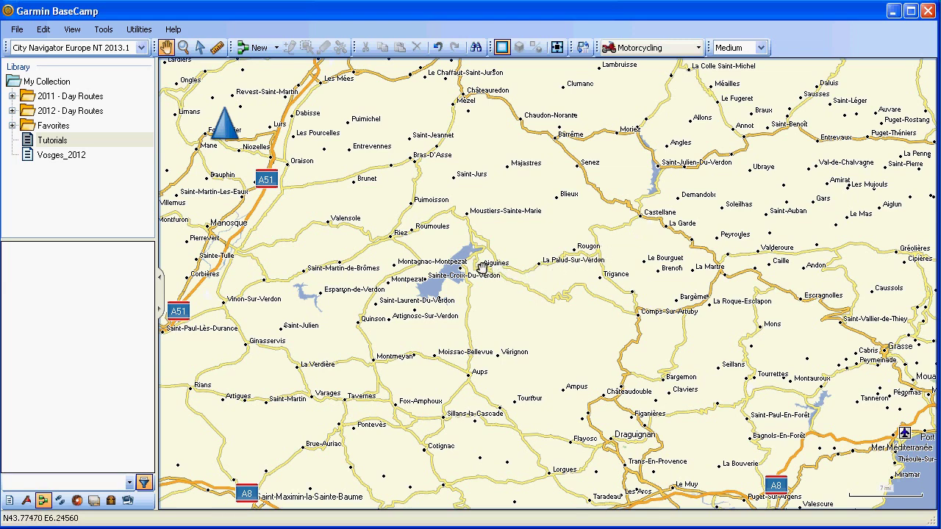
scroll(637, 244, up, 4)
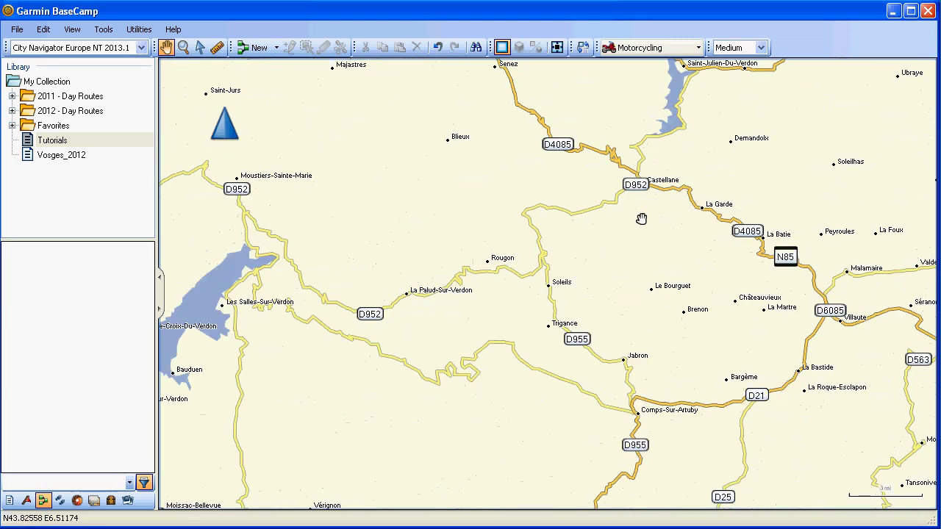
scroll(548, 366, up, 3)
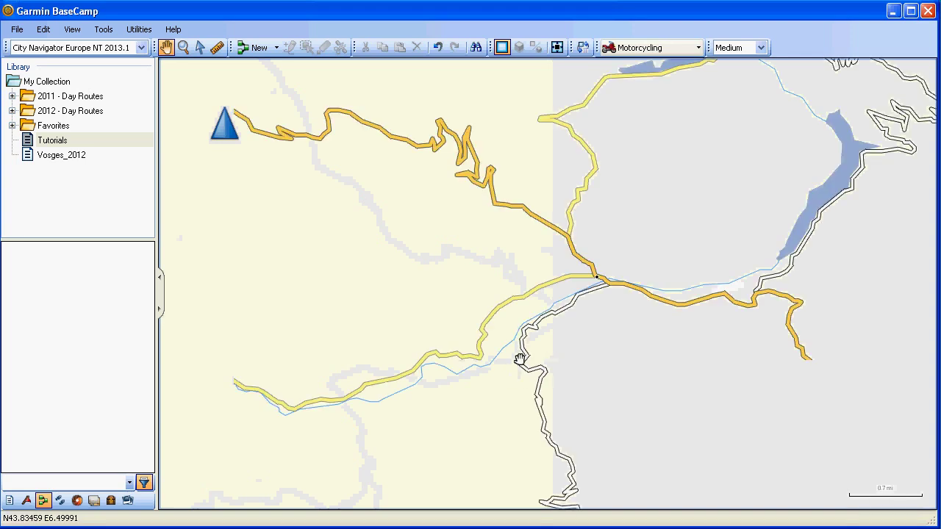
scroll(541, 338, up, 3)
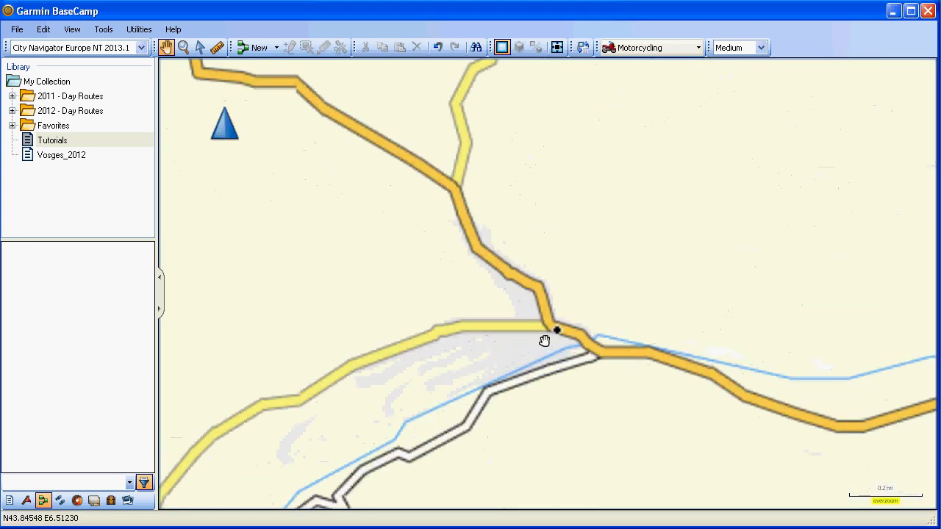
drag(544, 331, 510, 303)
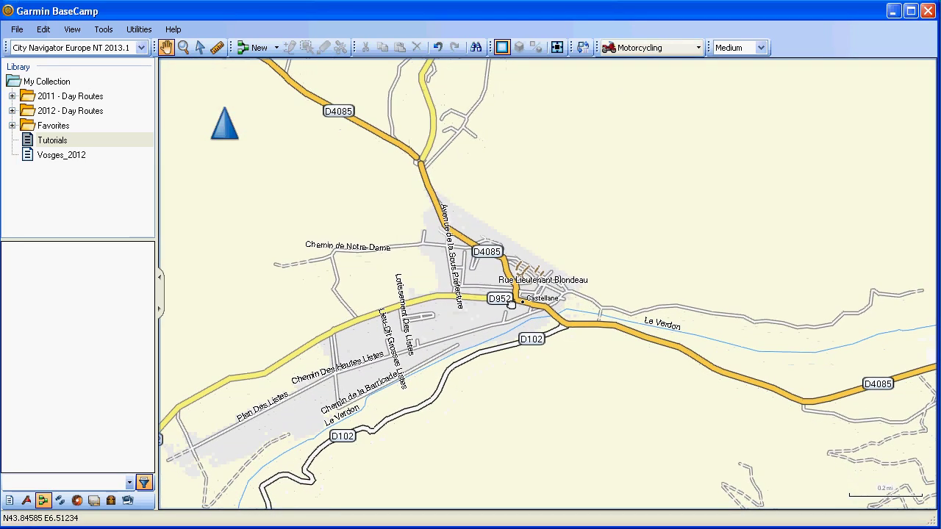
key(ctrl+f)
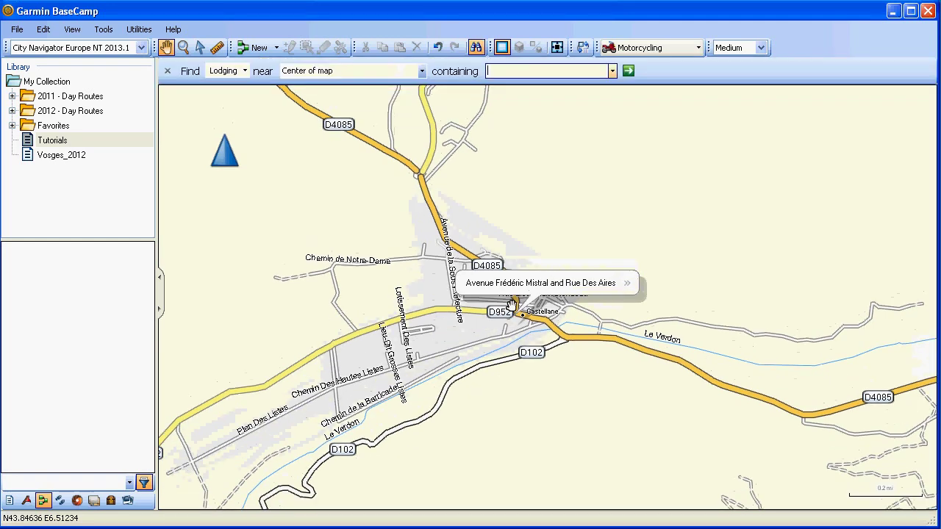
click(246, 71)
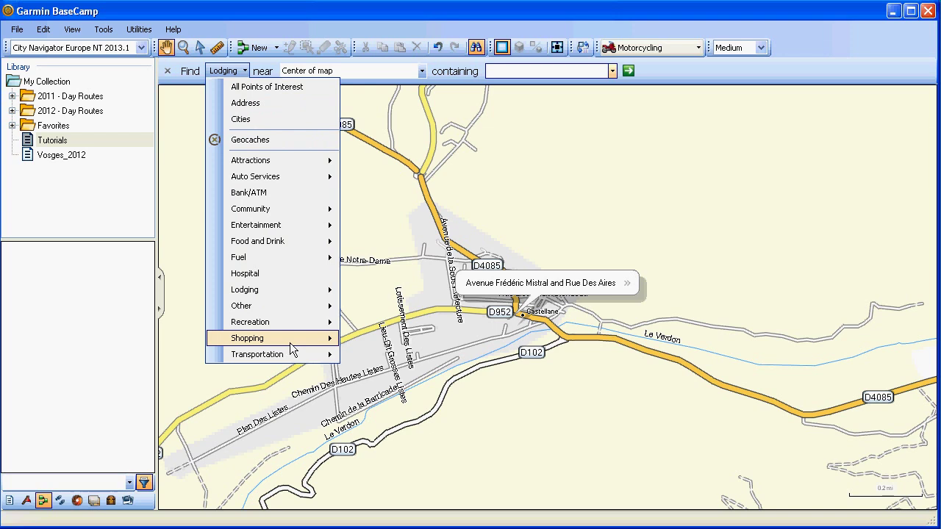
click(276, 290)
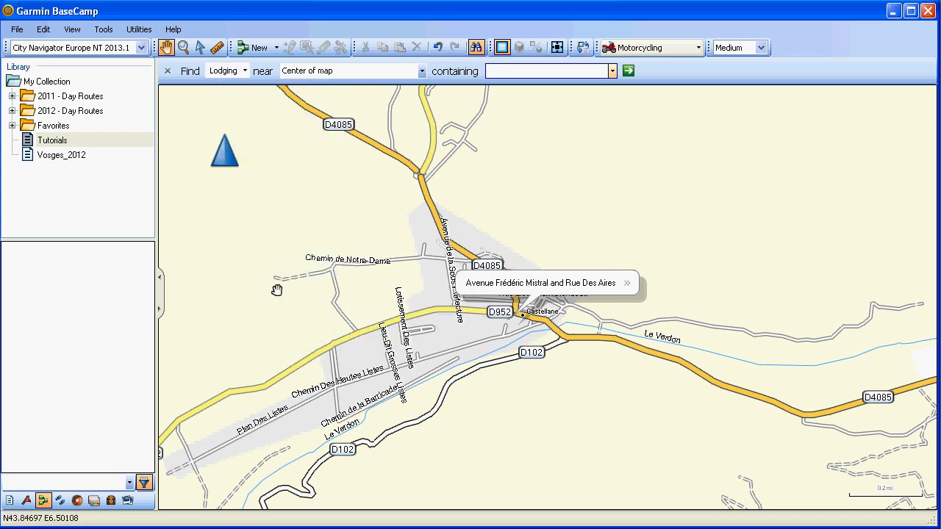
click(246, 72)
mouse_move(311, 290)
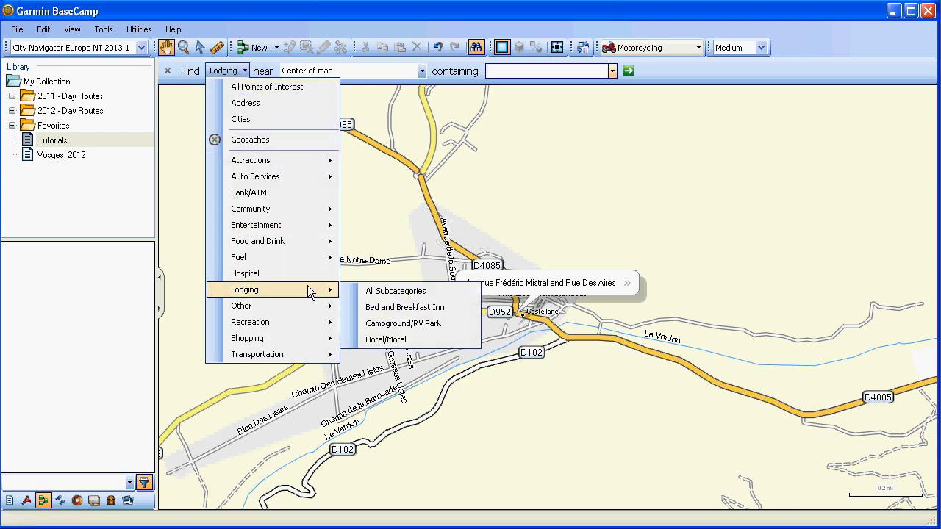
click(385, 340)
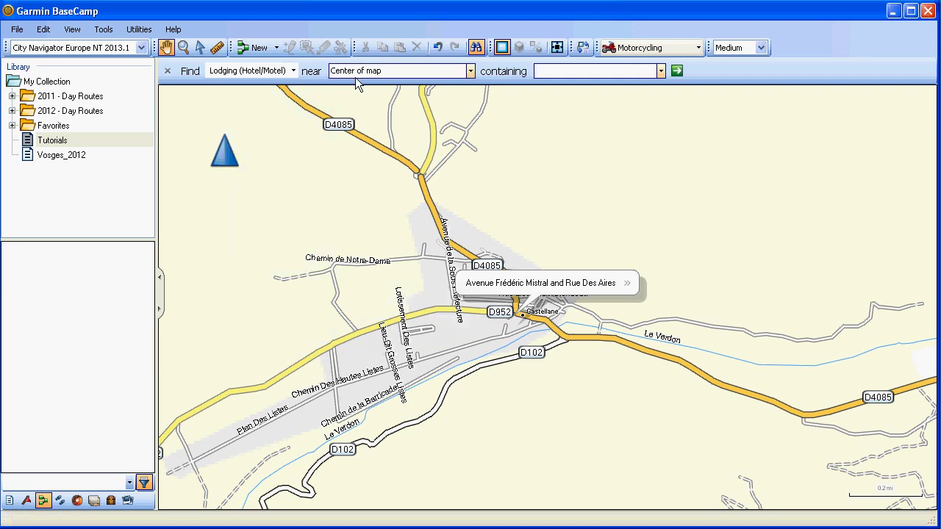
click(676, 73)
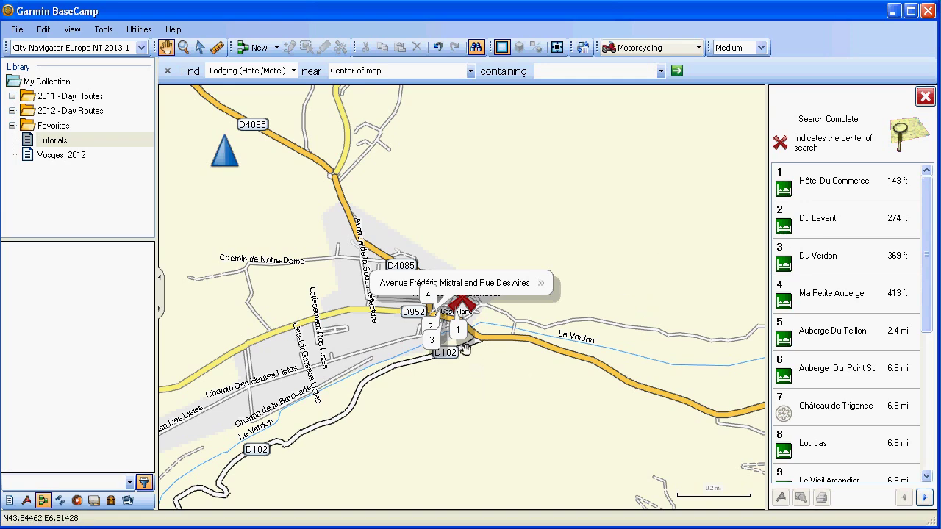
Step: Create a waypoint from the Du Levant hotel search result in central Castellane
scroll(476, 351, up, 3)
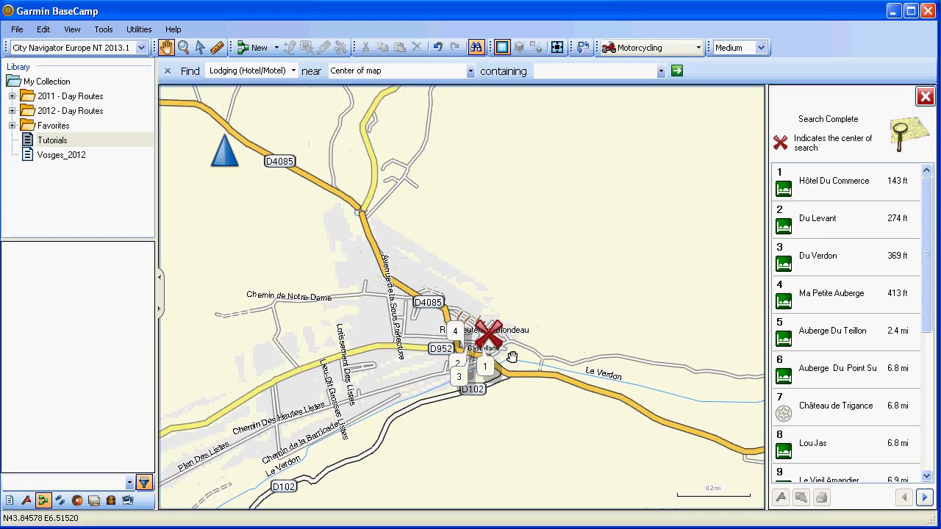
scroll(477, 347, up, 2)
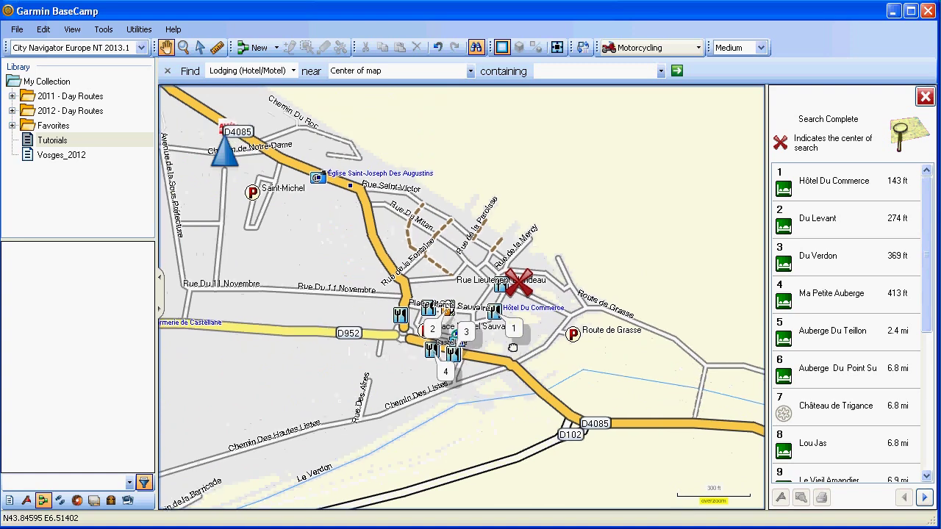
drag(402, 269, 472, 290)
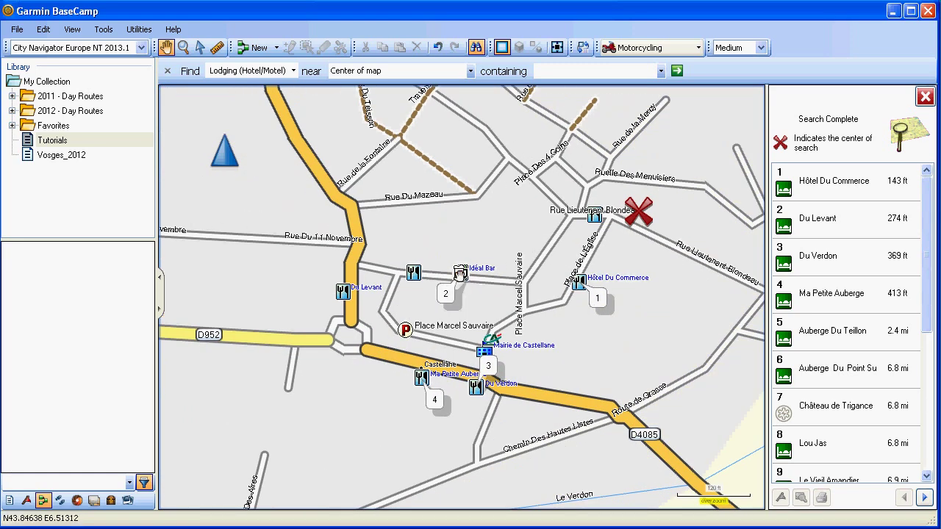
mouse_move(459, 272)
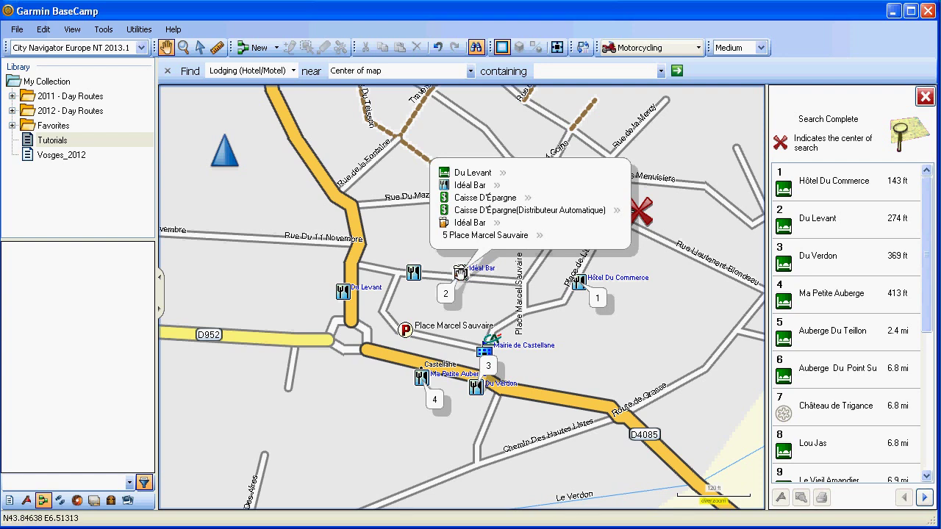
click(503, 173)
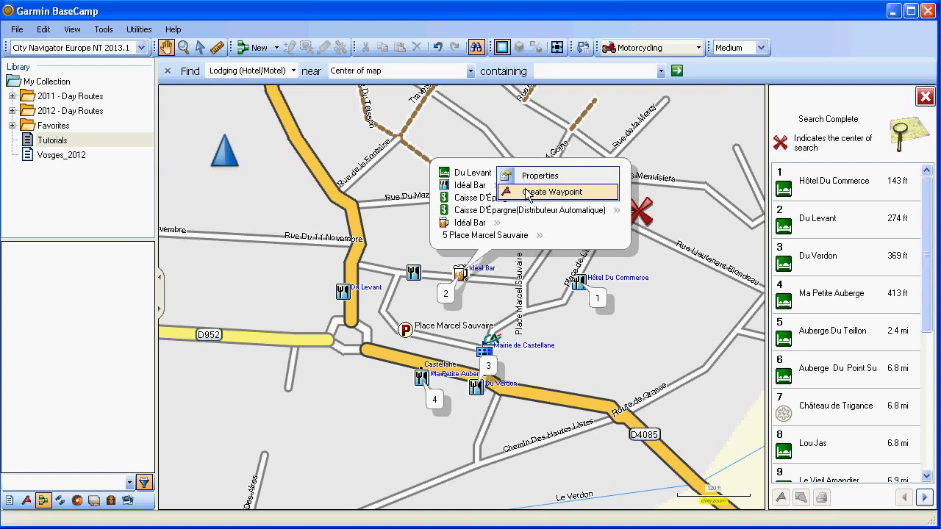
click(544, 192)
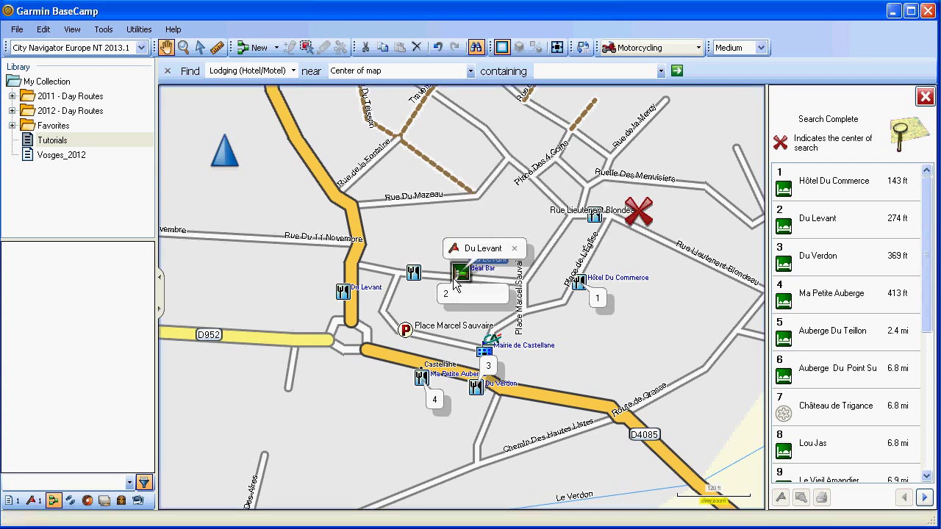
Step: Close the hotel search results and the Find bar
mouse_move(461, 275)
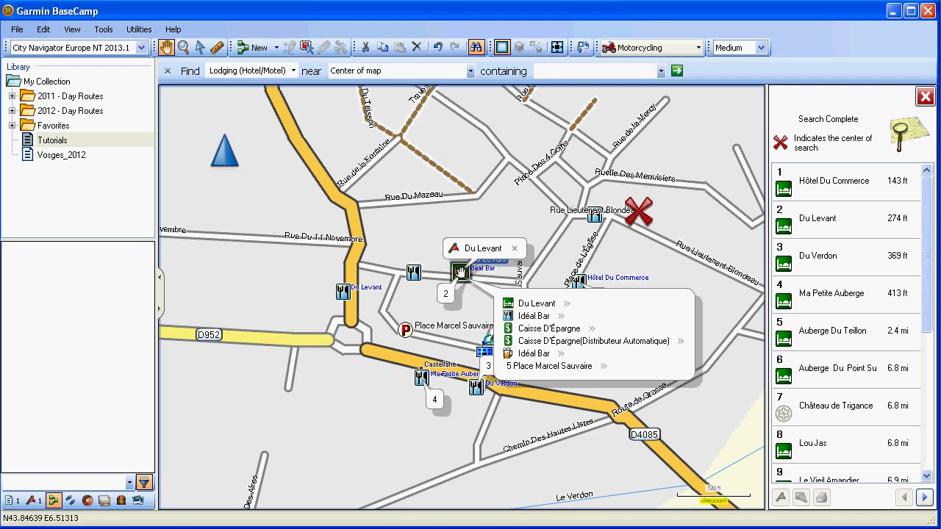
click(925, 96)
click(168, 73)
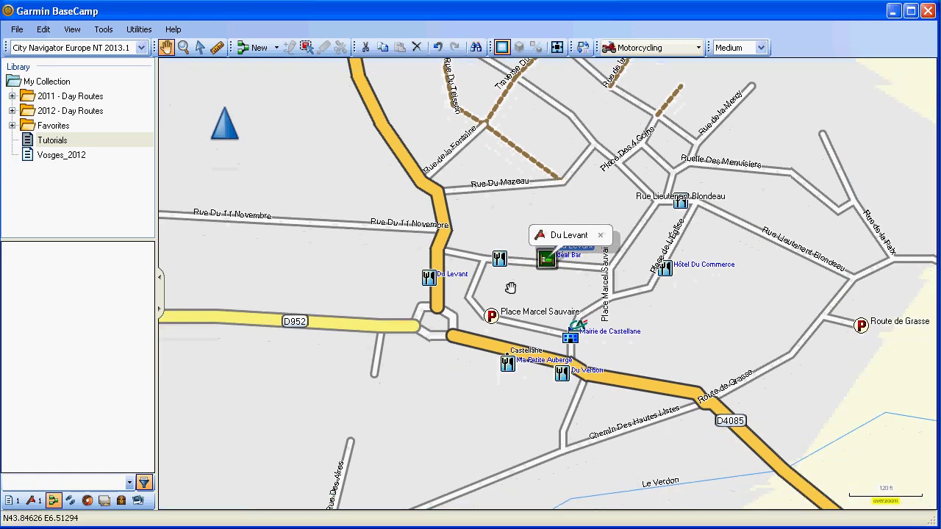
Step: Display the waypoints stored in the Tutorials list and switch back to its routes
drag(514, 290, 500, 308)
scroll(501, 308, down, 3)
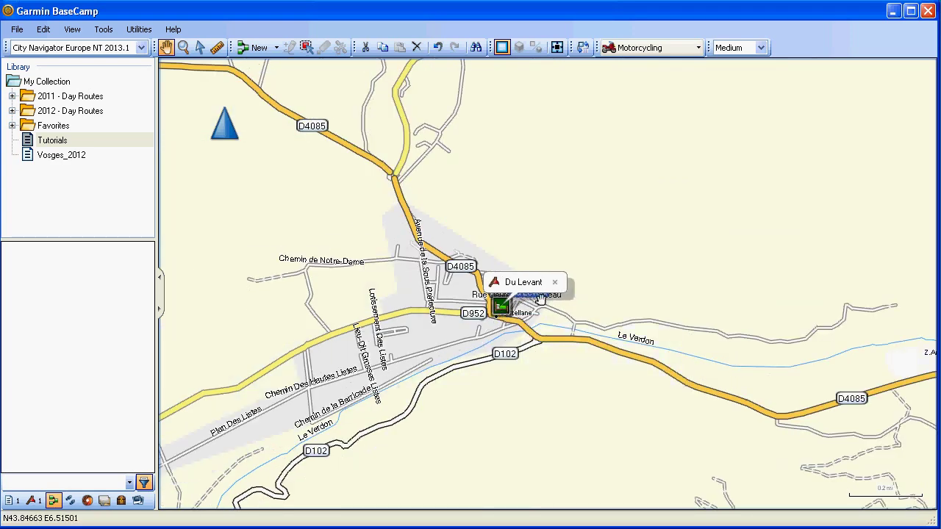
drag(462, 348, 568, 221)
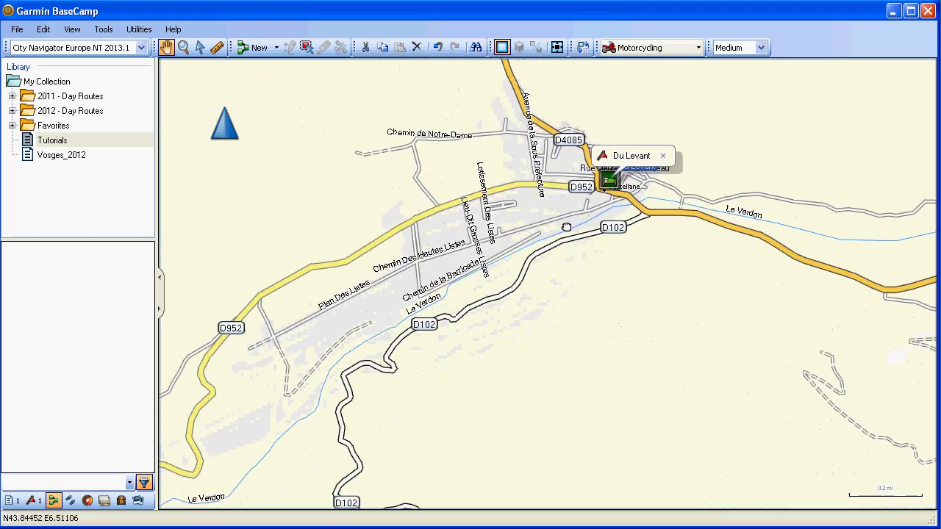
click(33, 500)
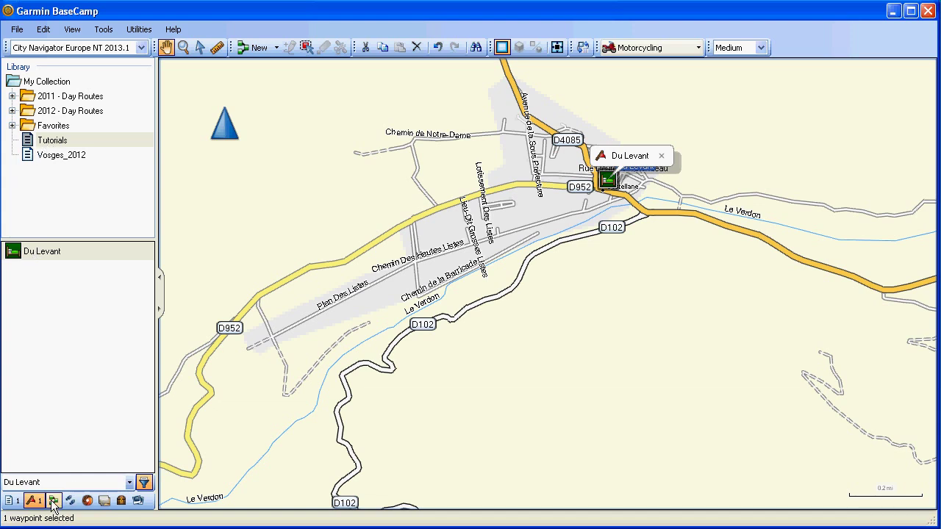
click(54, 502)
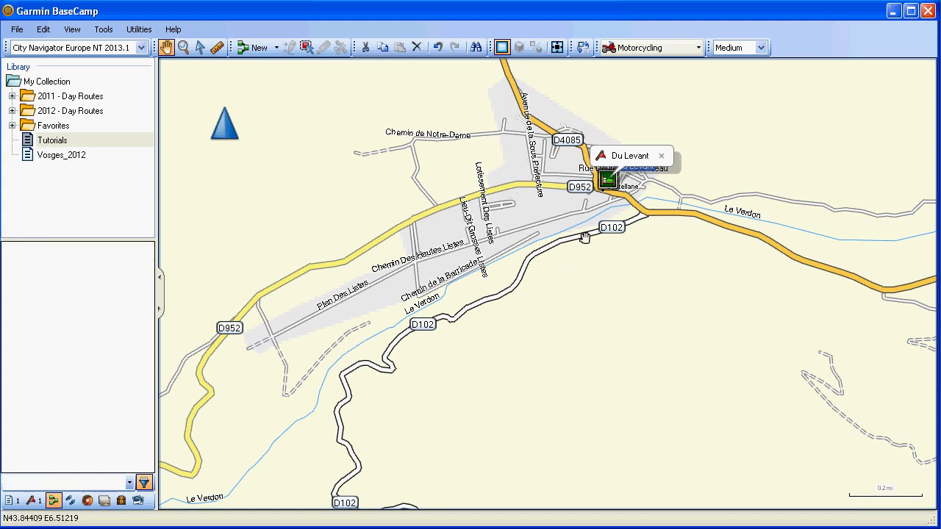
Step: Place a new waypoint just south of the D957, between the two Plan de Vernis turn-offs near Lac de Sainte-Croix
drag(488, 289, 600, 250)
scroll(478, 292, down, 3)
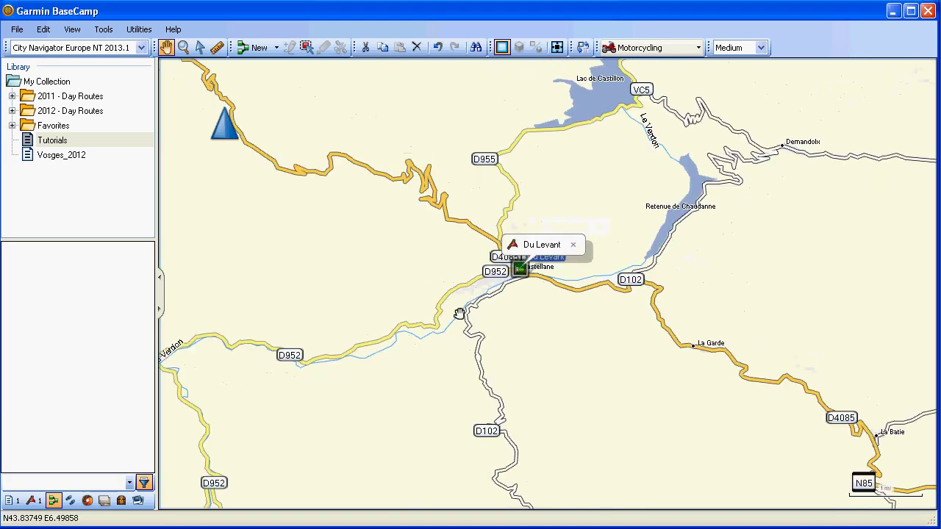
drag(366, 405, 492, 290)
drag(322, 366, 559, 264)
drag(313, 326, 508, 318)
drag(408, 502, 586, 333)
drag(294, 323, 578, 369)
drag(433, 197, 438, 296)
scroll(436, 291, up, 5)
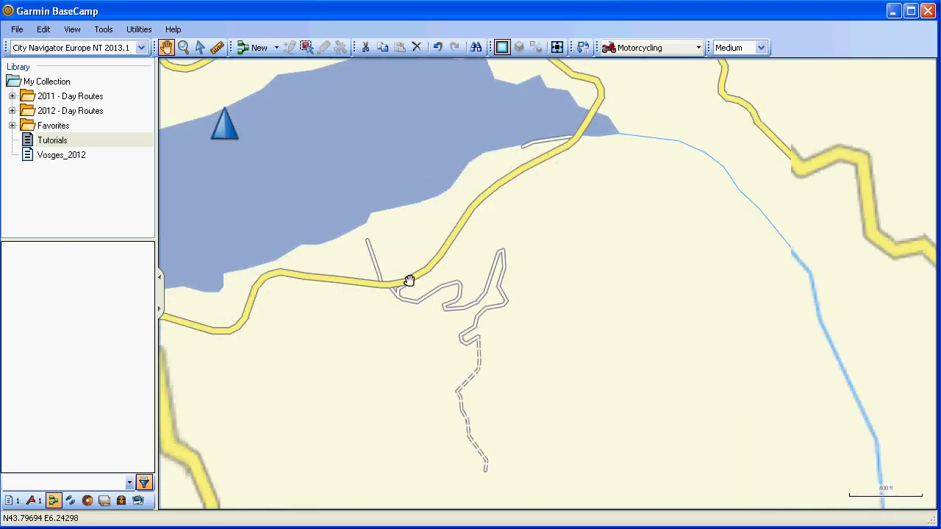
scroll(405, 281, up, 2)
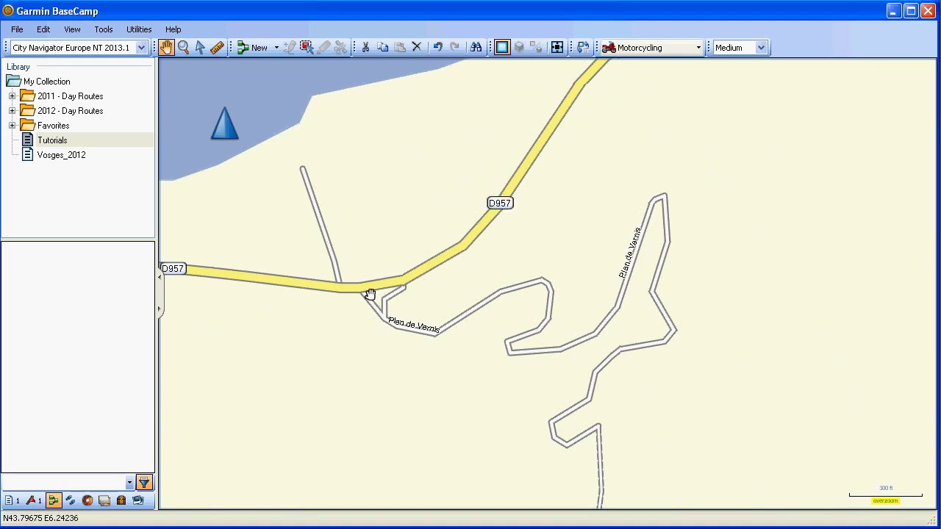
scroll(388, 294, down, 2)
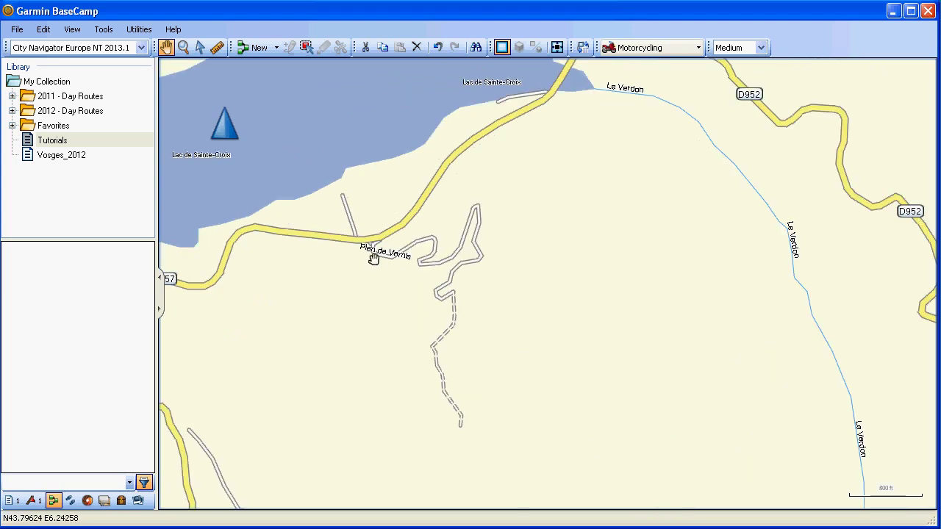
scroll(371, 252, up, 2)
scroll(366, 237, up, 2)
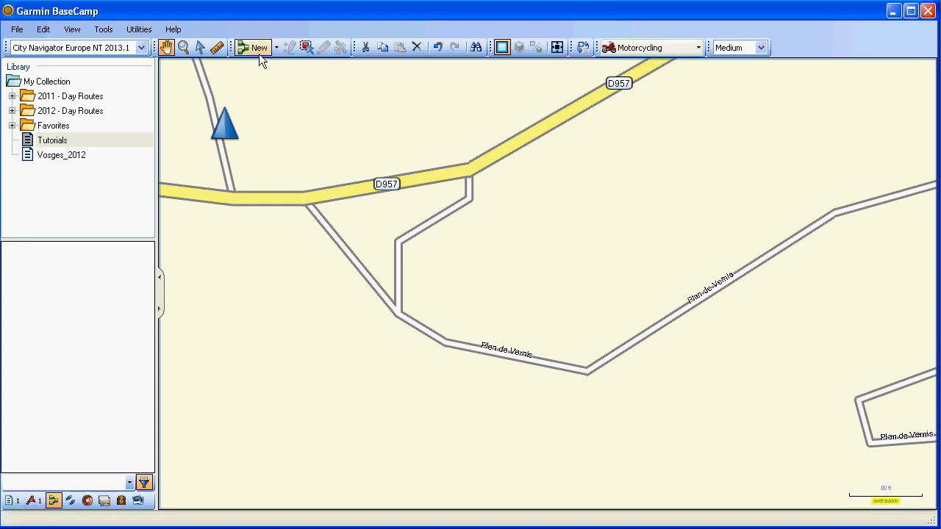
click(276, 47)
click(292, 64)
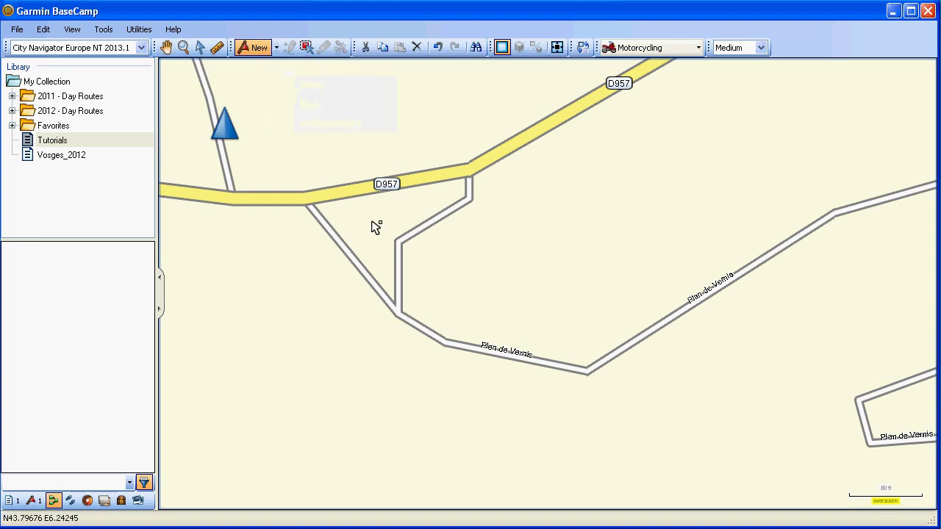
click(380, 205)
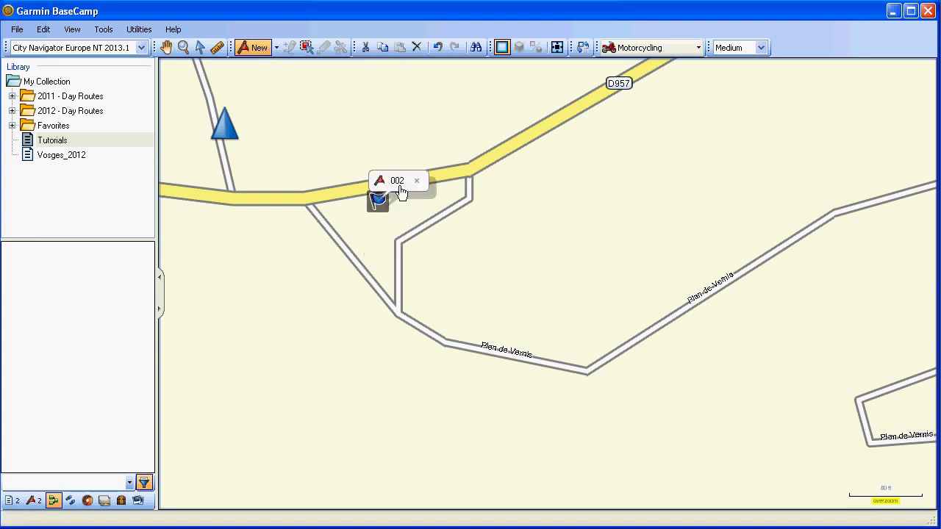
Step: Rename the new waypoint beside the D957 as "Meeting point" and give it the red pin symbol
click(396, 183)
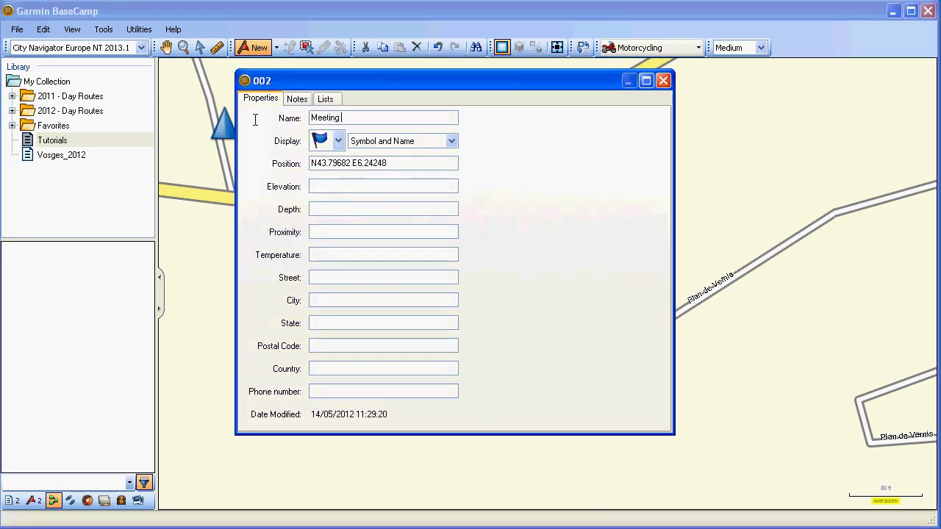
text(Meeting point)
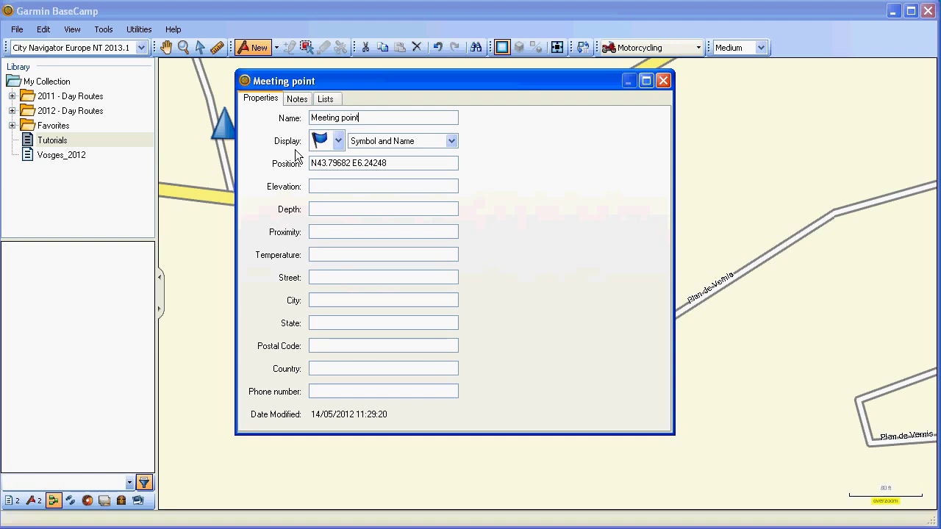
click(337, 140)
click(365, 211)
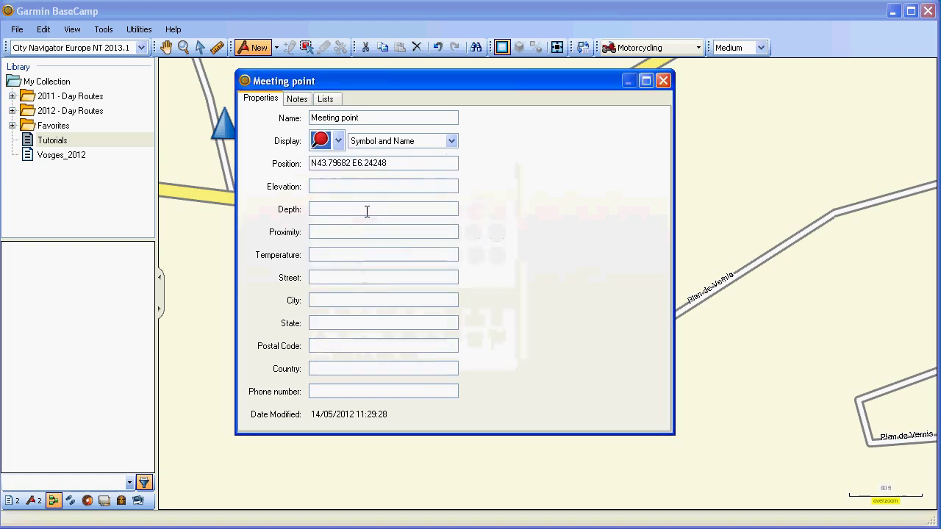
click(663, 80)
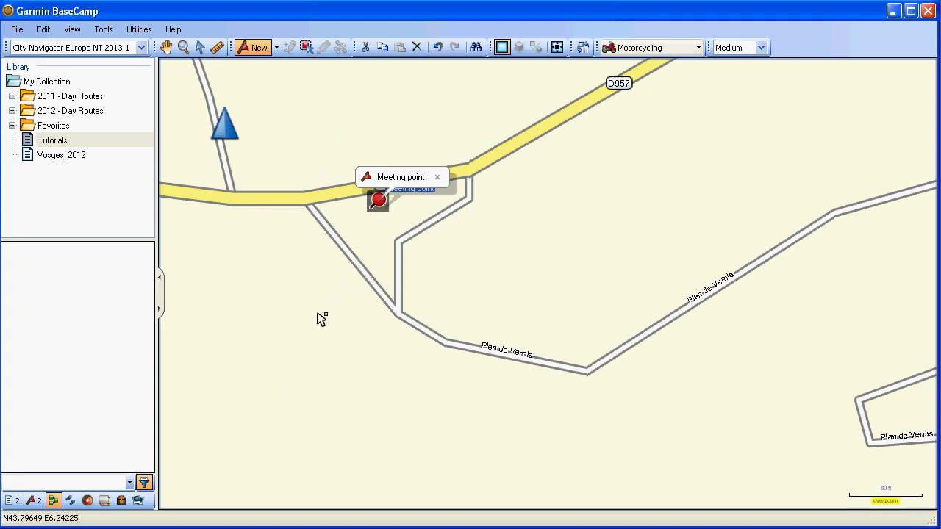
Step: Search for Food and Drink places near the center of the selection, with the Meeting point waypoint selected
scroll(321, 316, down, 4)
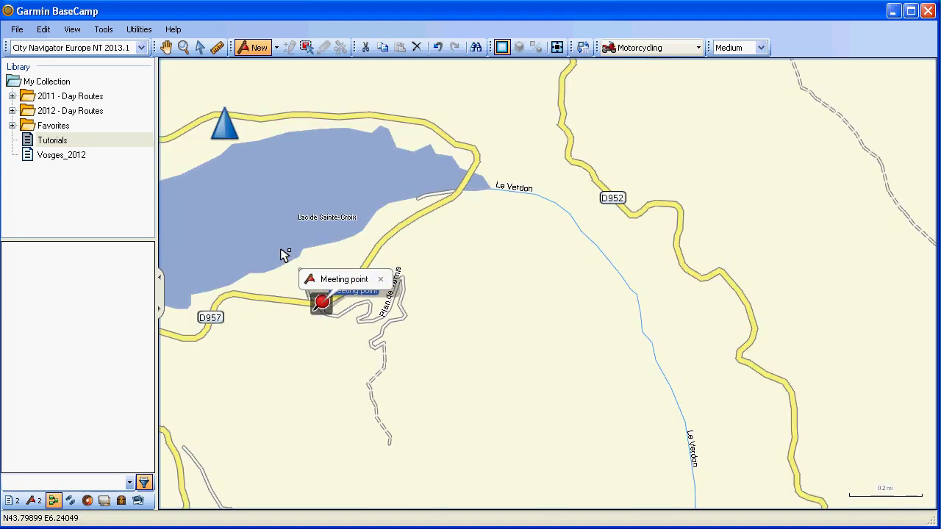
mouse_move(326, 315)
key(ctrl+f)
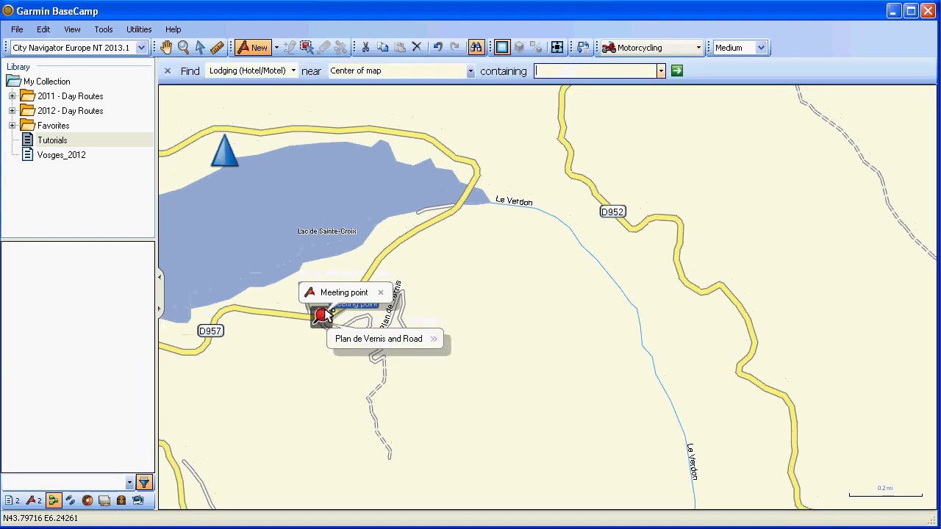
click(291, 68)
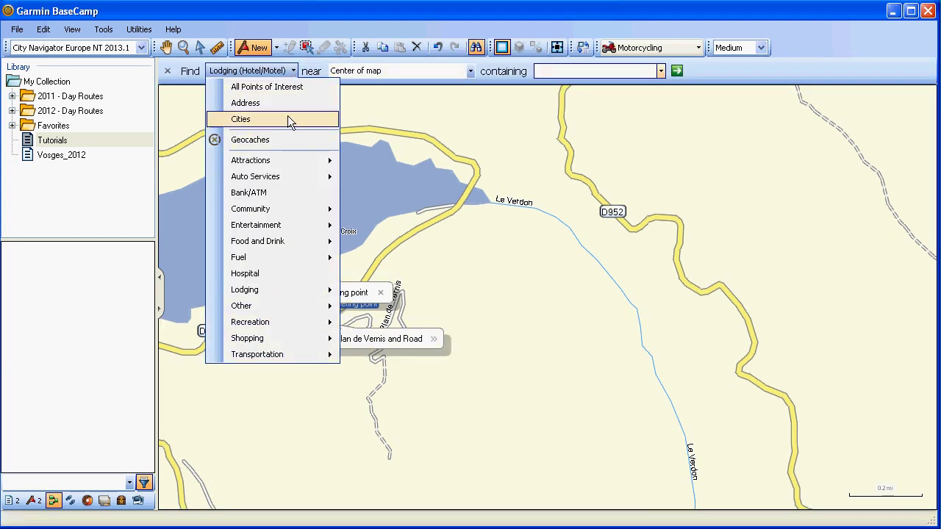
click(291, 242)
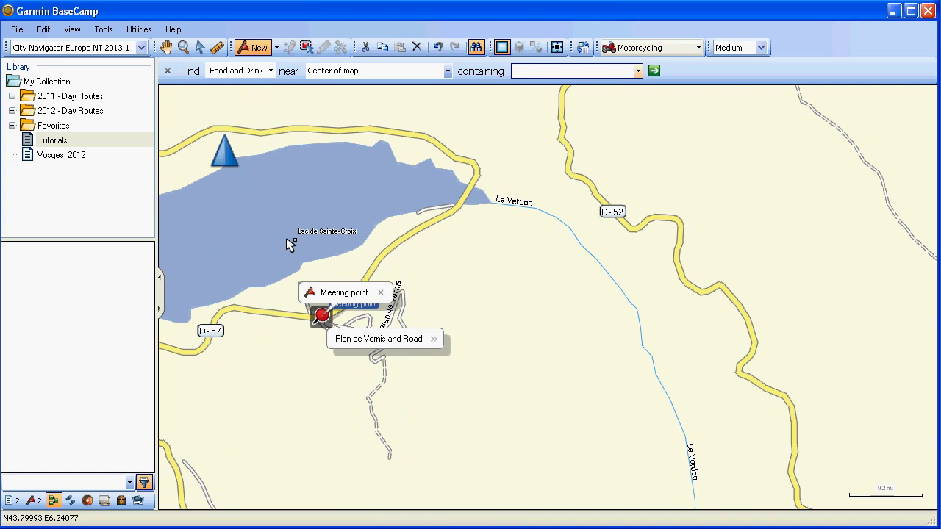
click(446, 71)
click(435, 91)
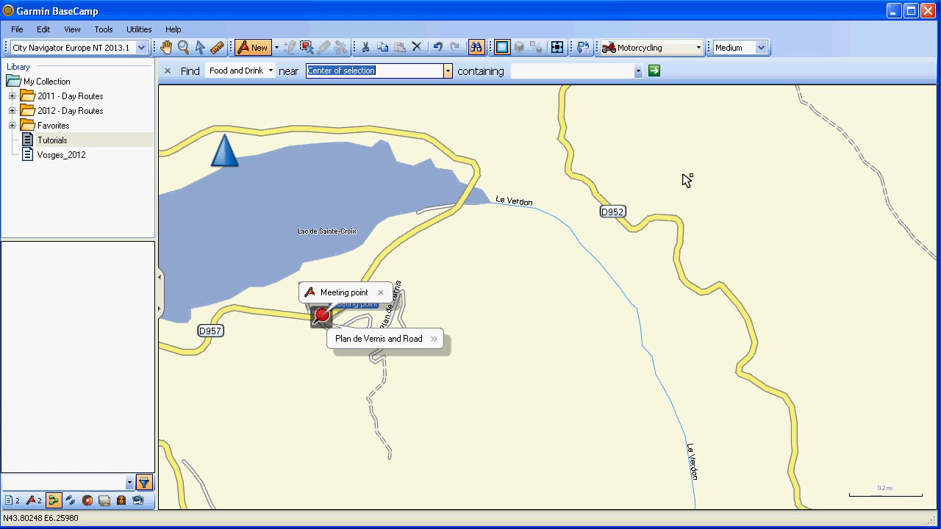
click(654, 71)
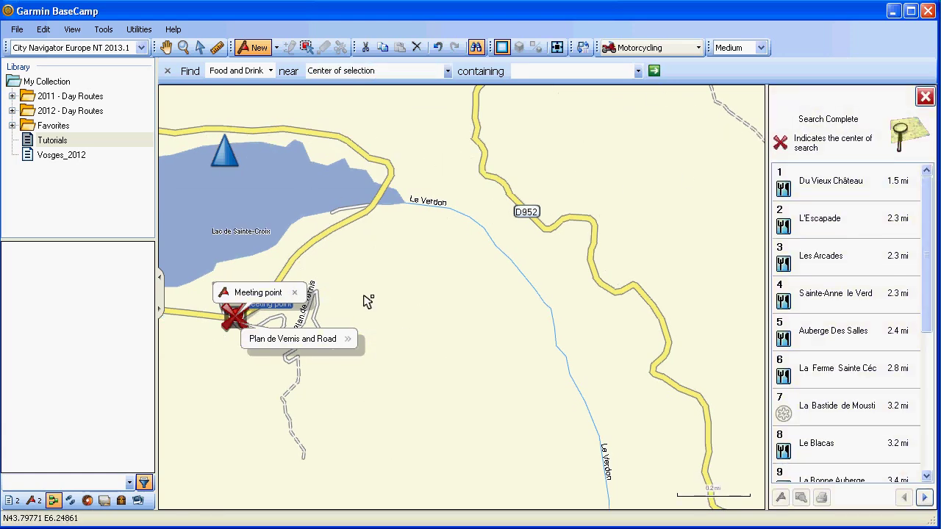
Step: Create a waypoint from the restaurant Du Vieux Château, the first search result, in Aiguines
click(200, 47)
drag(381, 288, 465, 288)
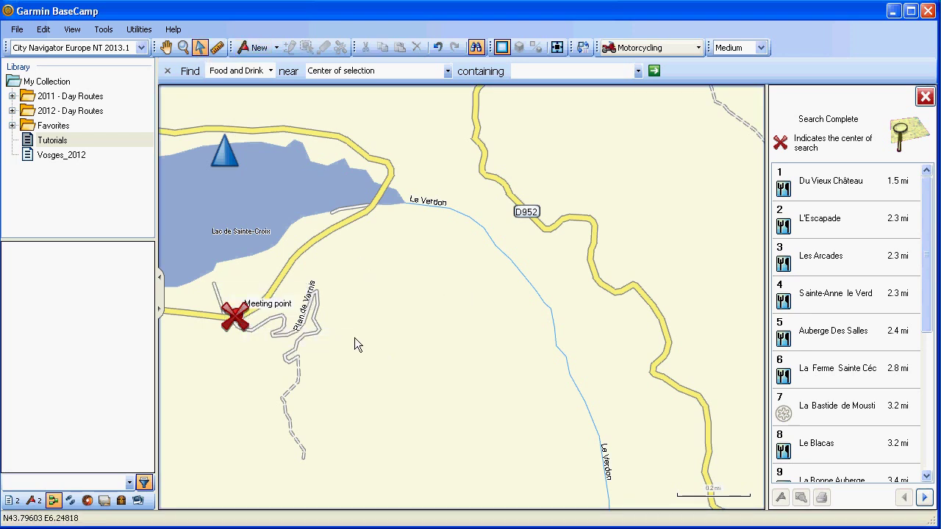
key(h)
drag(355, 345, 449, 319)
scroll(447, 320, down, 2)
scroll(444, 323, down, 1)
mouse_move(439, 441)
mouse_down()
mouse_move(439, 393)
mouse_move(470, 356)
mouse_up()
mouse_move(469, 365)
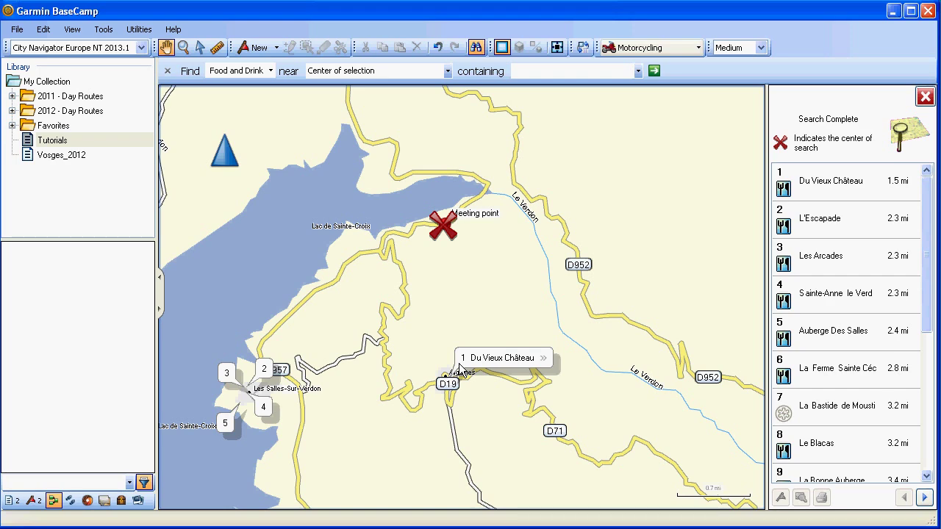
scroll(447, 380, up, 2)
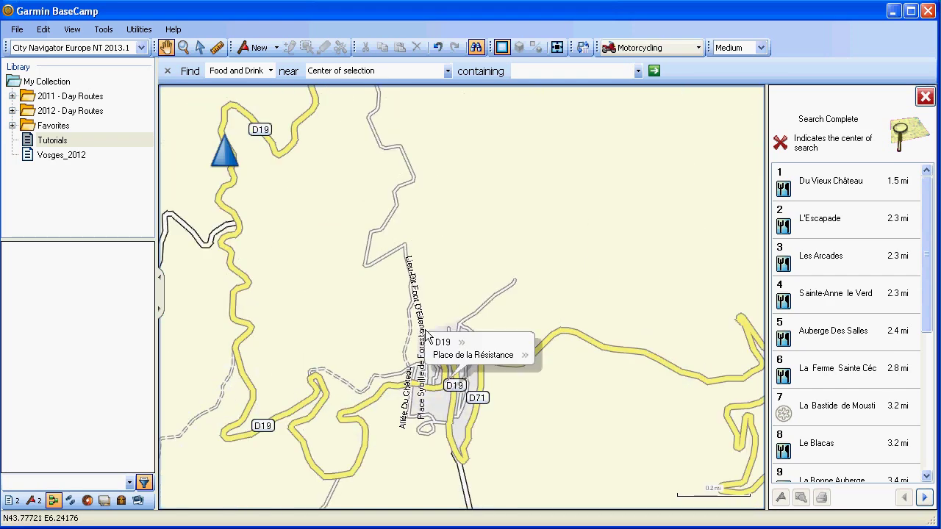
scroll(446, 374, up, 2)
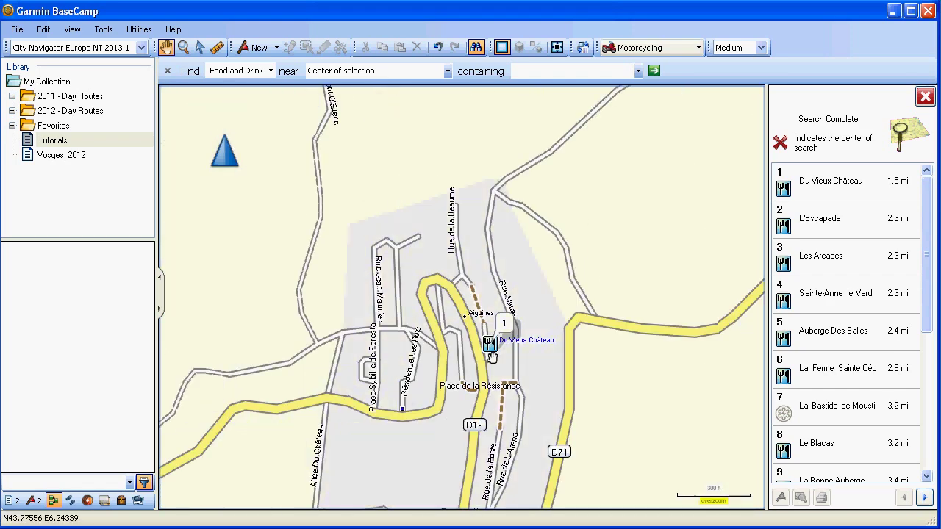
mouse_move(490, 343)
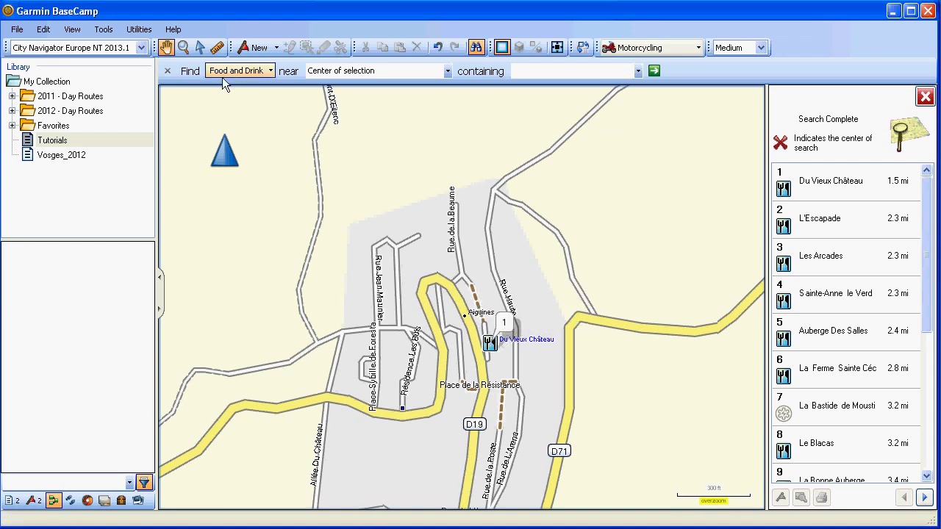
click(200, 47)
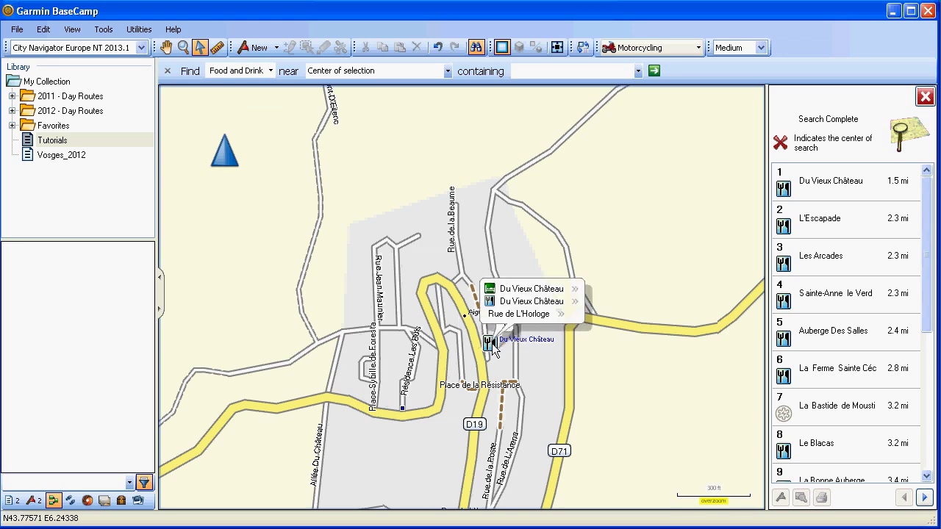
click(568, 303)
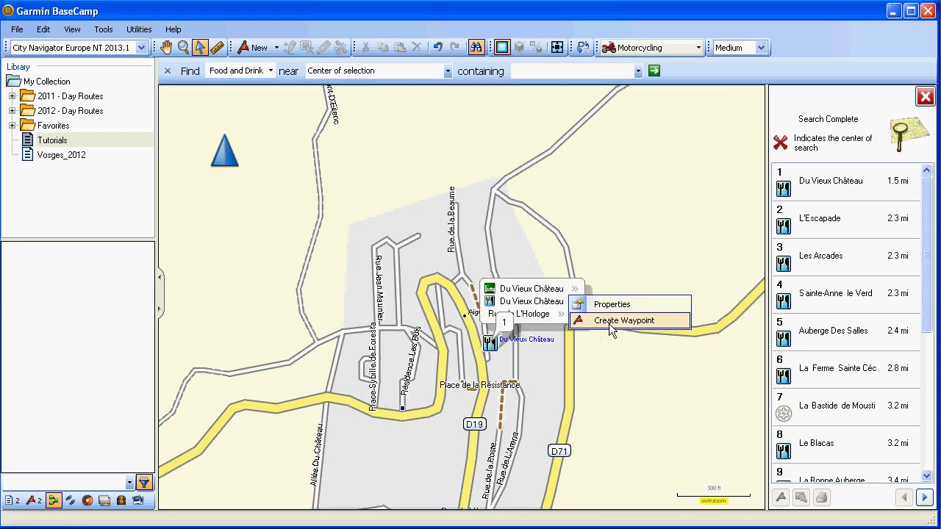
click(548, 319)
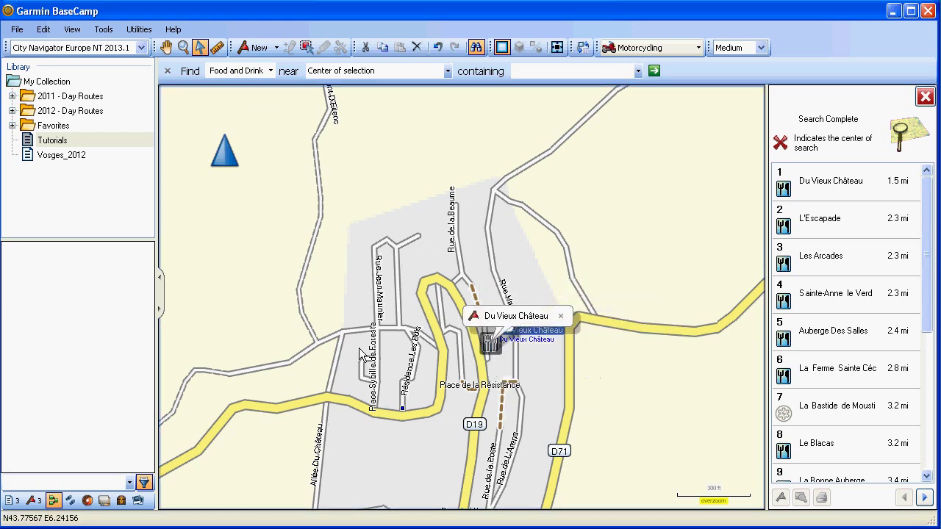
Step: Check the waypoints stored in the Tutorials list, return to its routes and deselect the restaurant waypoint
click(33, 501)
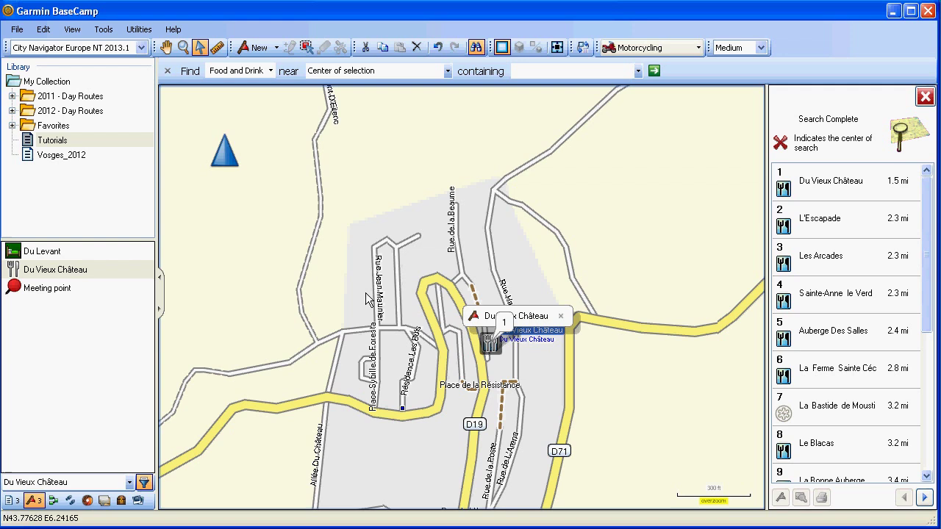
click(53, 500)
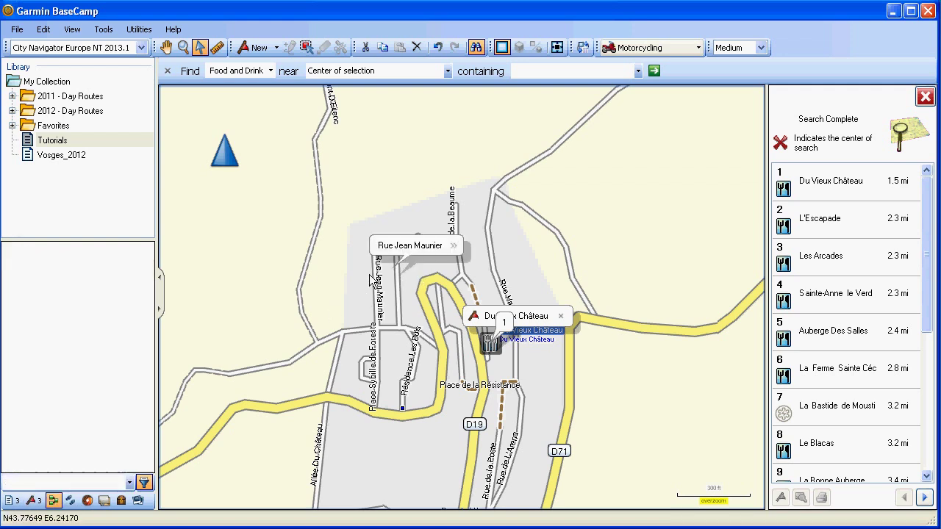
key(Escape)
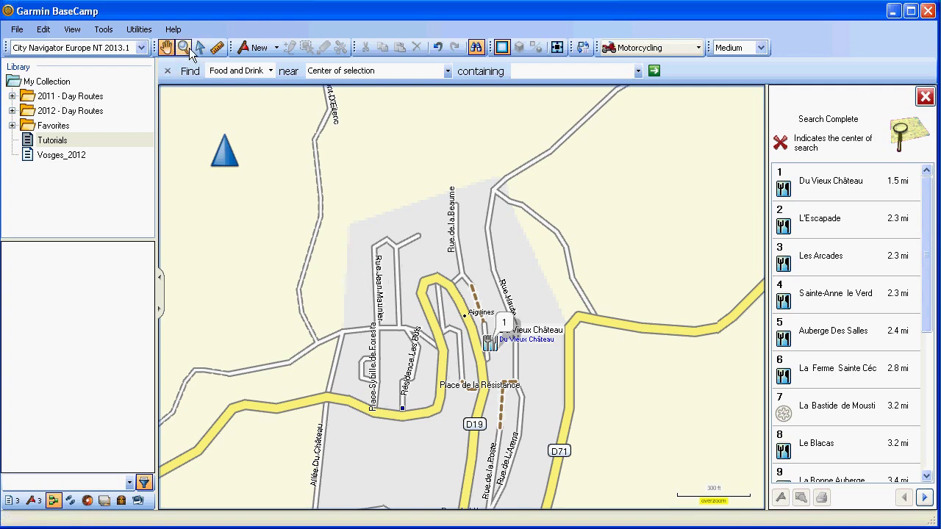
Step: Close the Food and Drink search results and the Find bar
drag(284, 260, 357, 206)
scroll(357, 206, down, 2)
scroll(389, 268, down, 2)
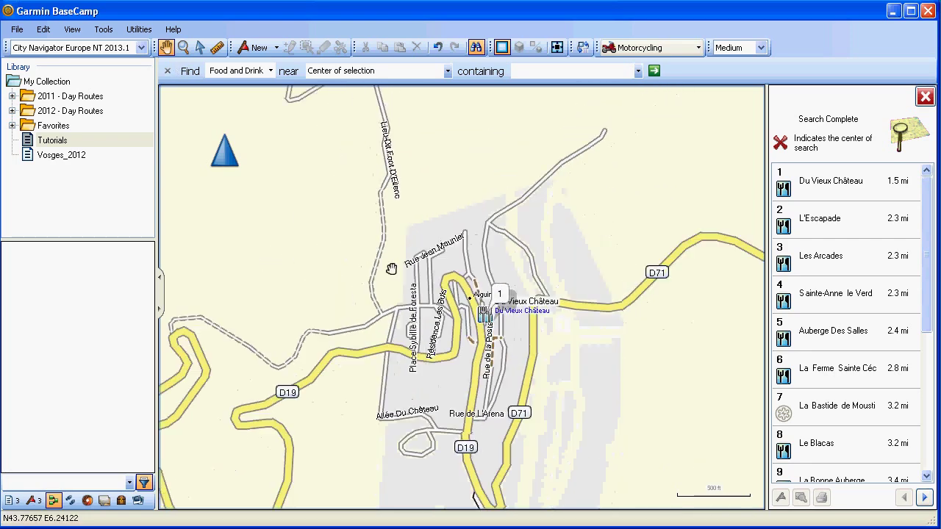
scroll(388, 267, down, 2)
drag(471, 248, 363, 287)
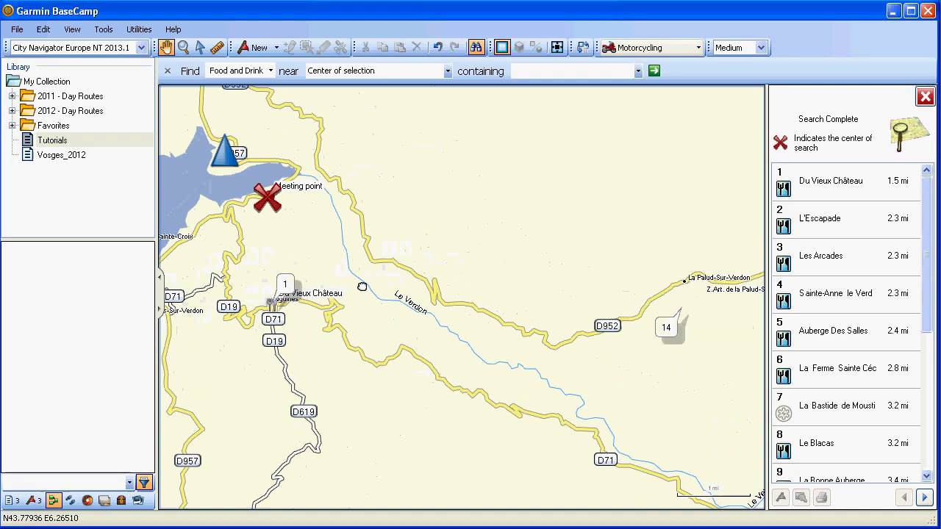
drag(327, 252, 361, 260)
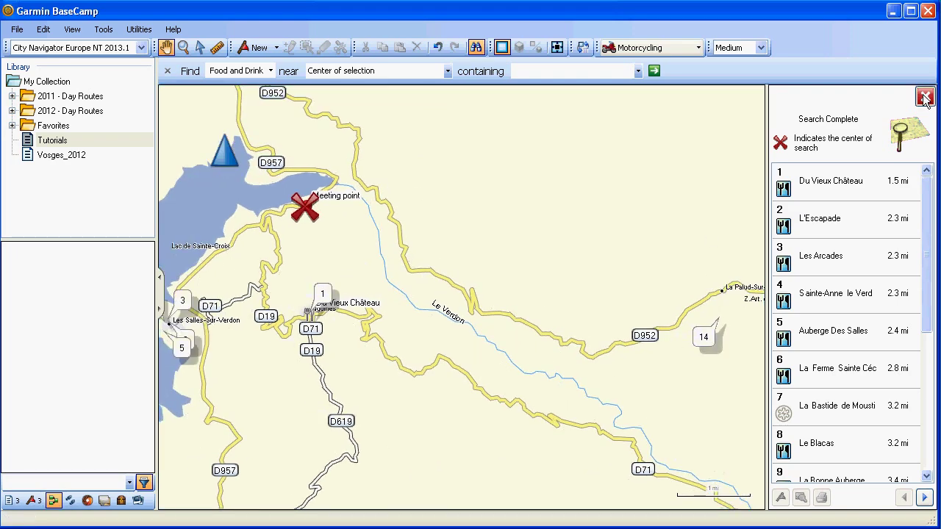
click(925, 97)
click(167, 71)
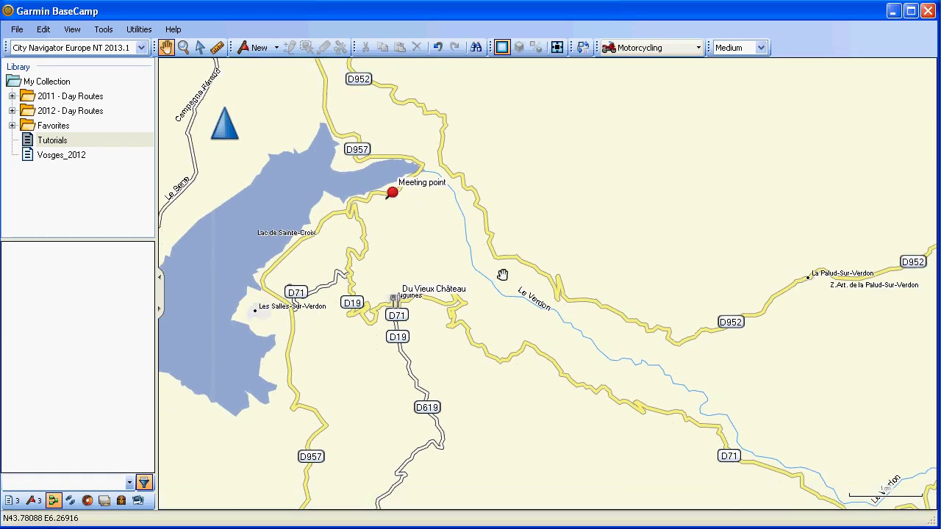
Step: Show the Meeting point, Du Vieux Château and Du Levant waypoints together on the map
drag(497, 271, 358, 256)
scroll(541, 275, down, 1)
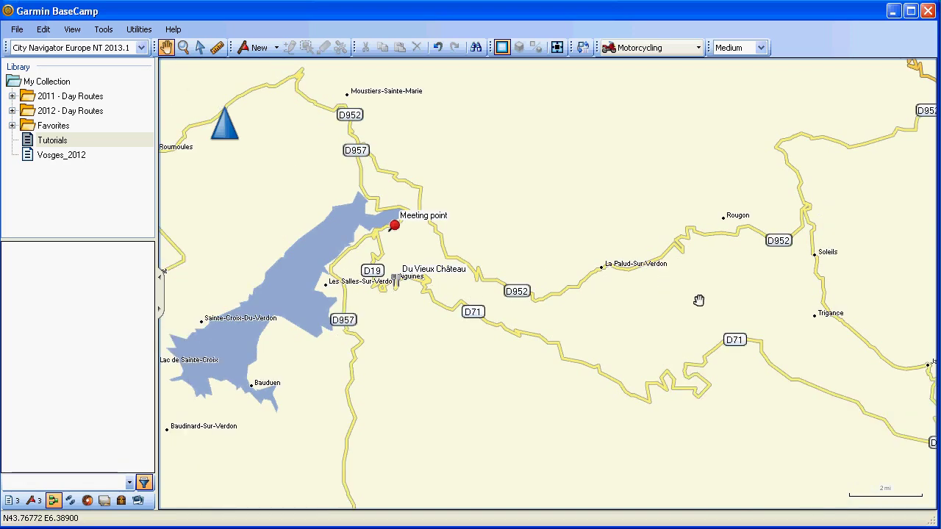
scroll(695, 298, down, 1)
drag(776, 241, 701, 314)
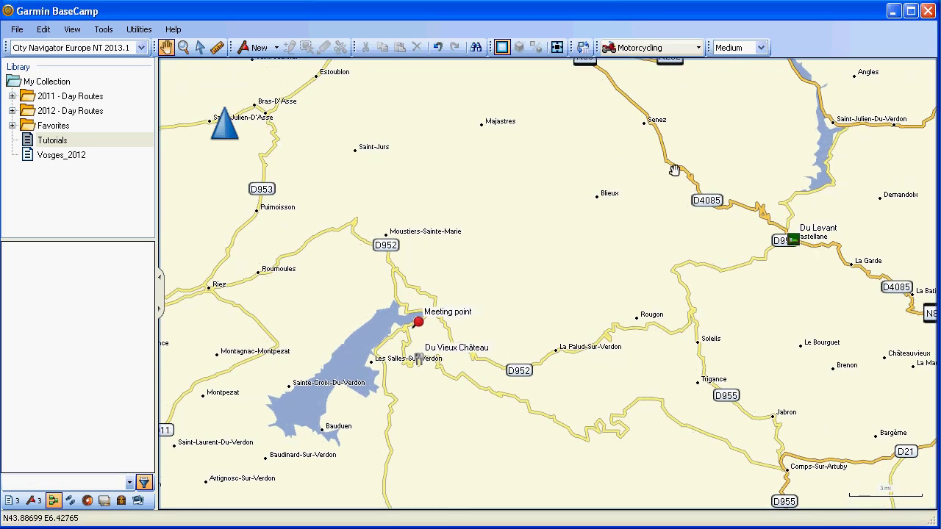
drag(341, 126, 354, 130)
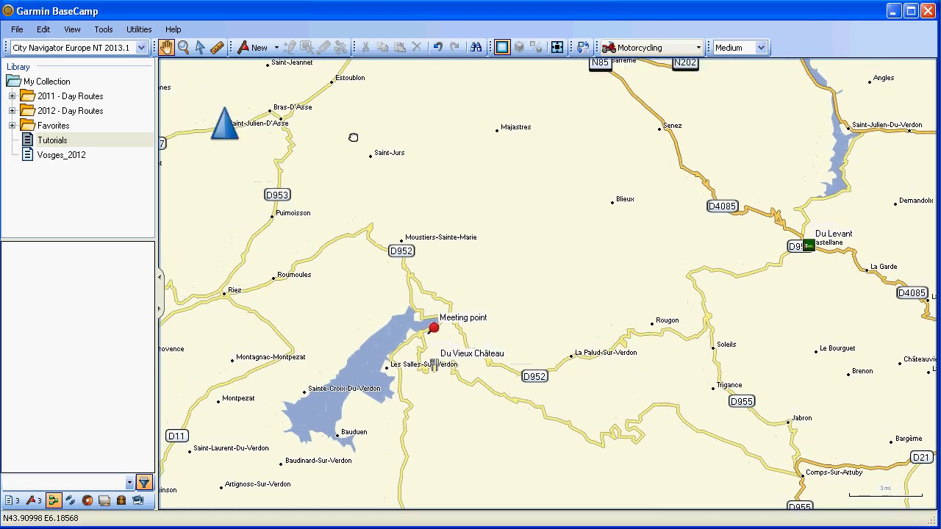
click(276, 48)
click(297, 85)
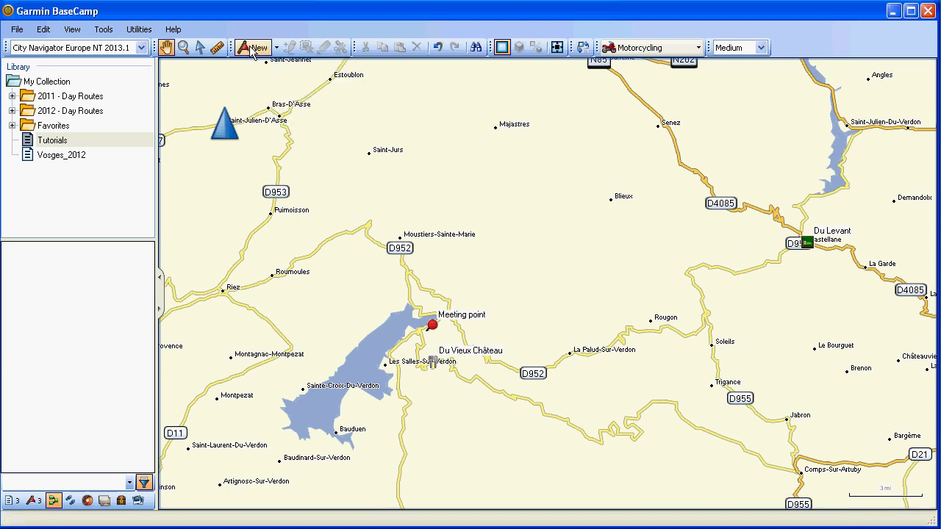
click(276, 48)
click(440, 152)
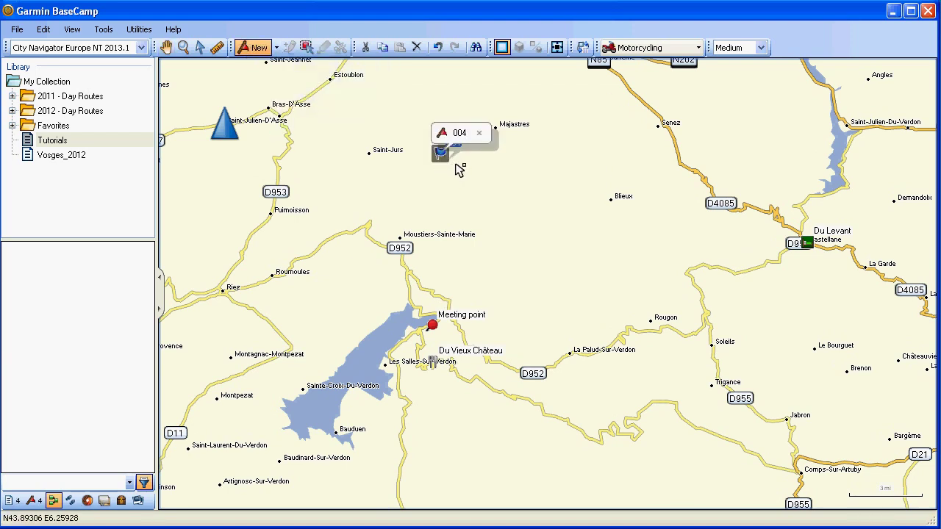
key(Delete)
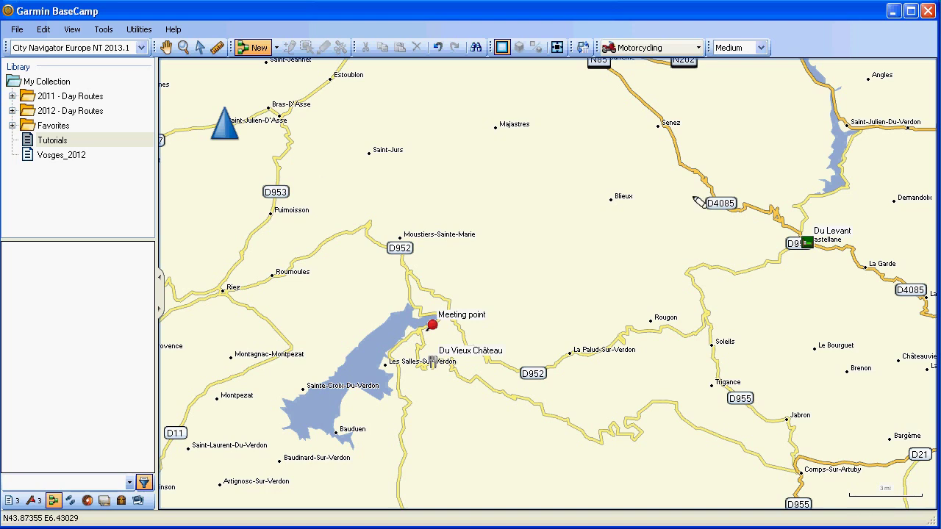
Step: Create a new route from Du Levant in Castellane through Meeting point to Du Vieux Château
mouse_move(815, 250)
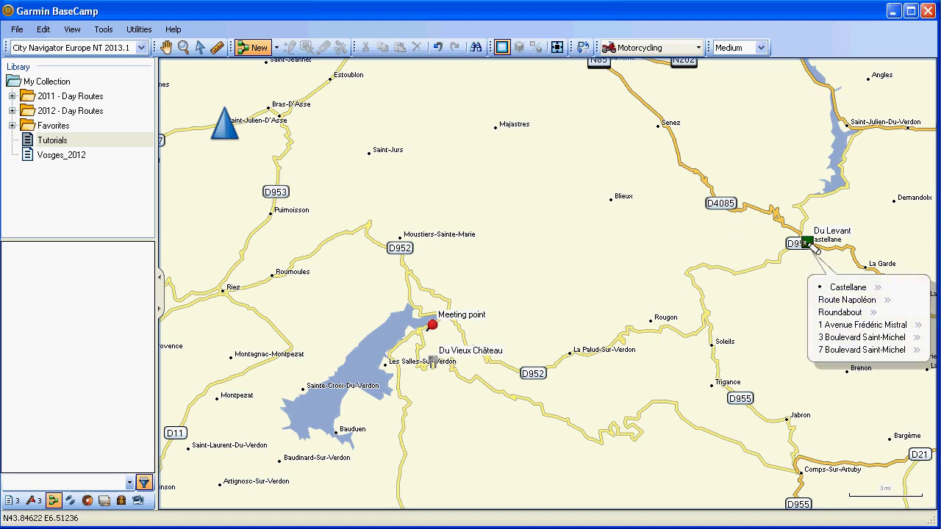
click(809, 244)
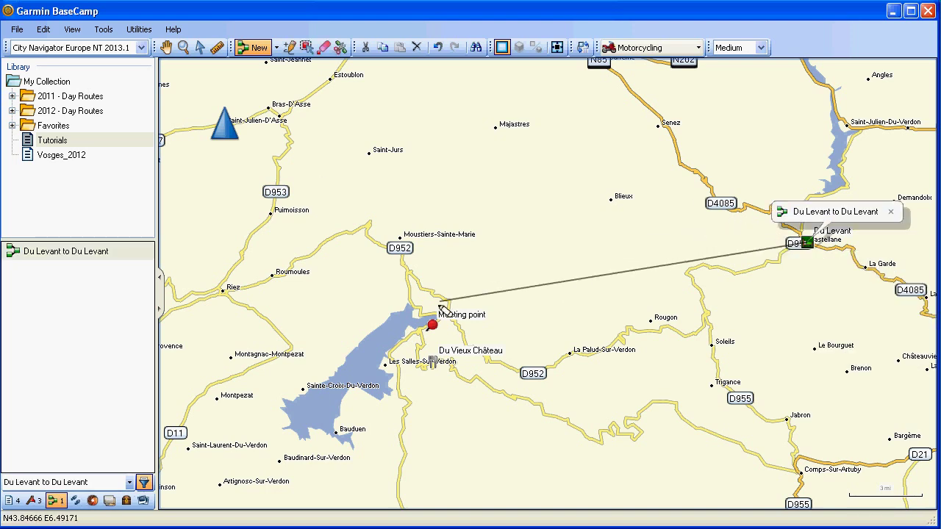
click(431, 328)
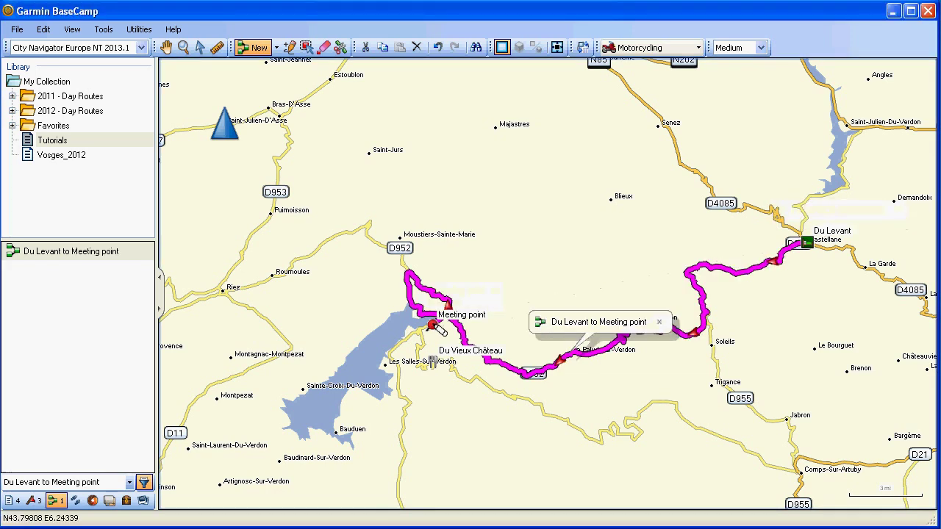
mouse_move(439, 365)
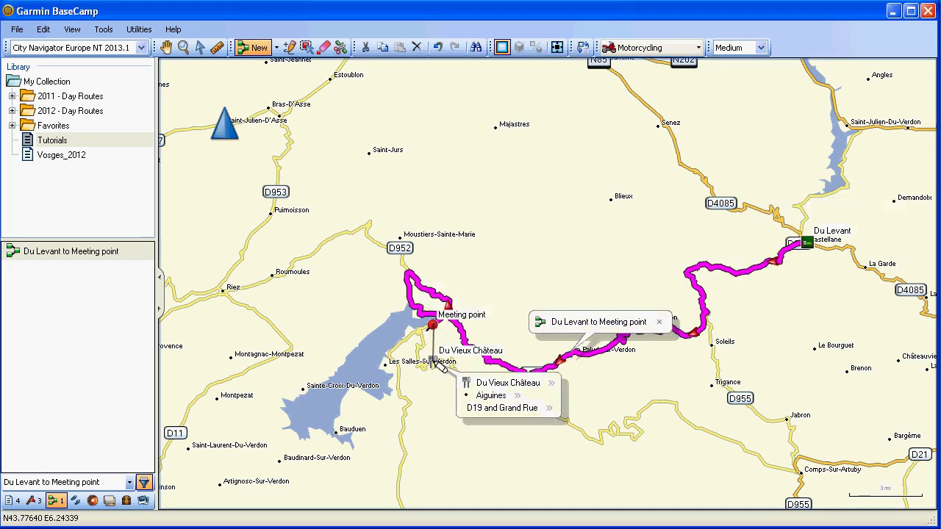
click(440, 365)
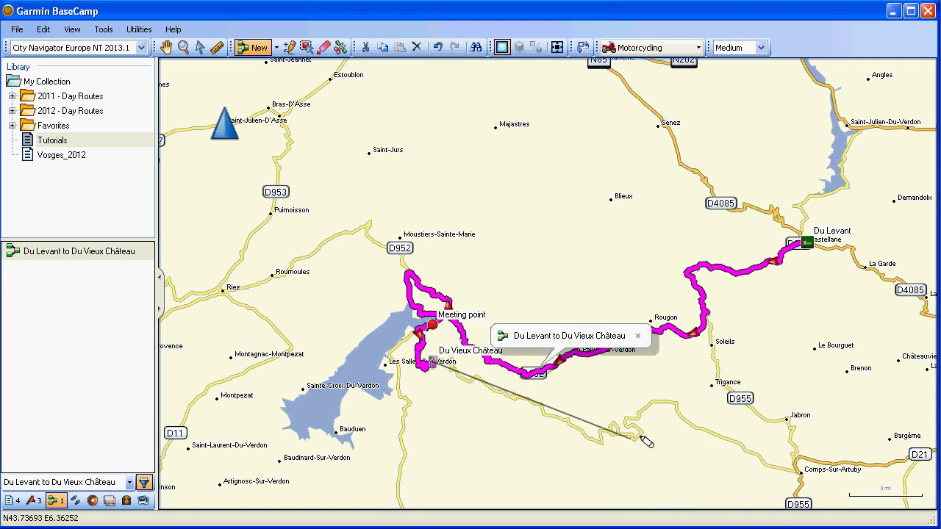
key(Escape)
Step: Extend the route from Du Vieux Château to the junction of the D52 and the unpaved road at Jabron
drag(645, 426, 467, 309)
scroll(454, 342, up, 3)
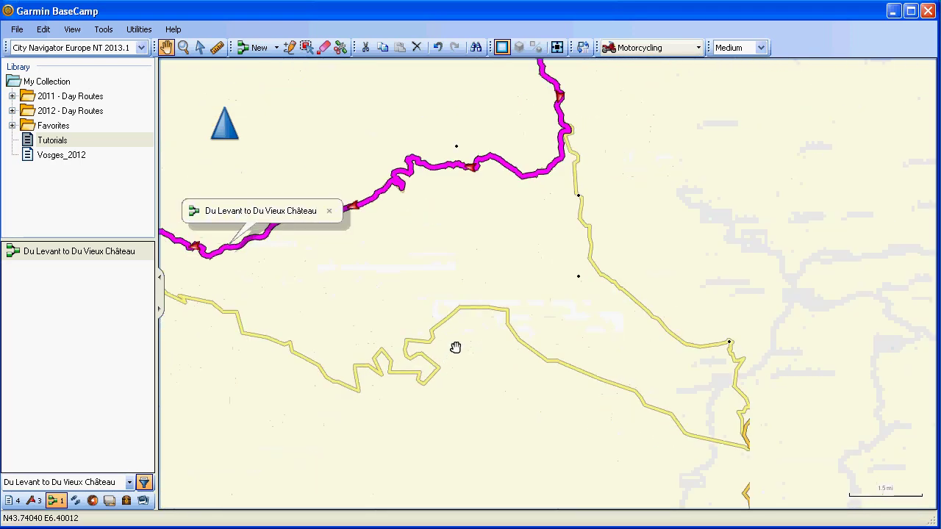
drag(544, 332, 358, 367)
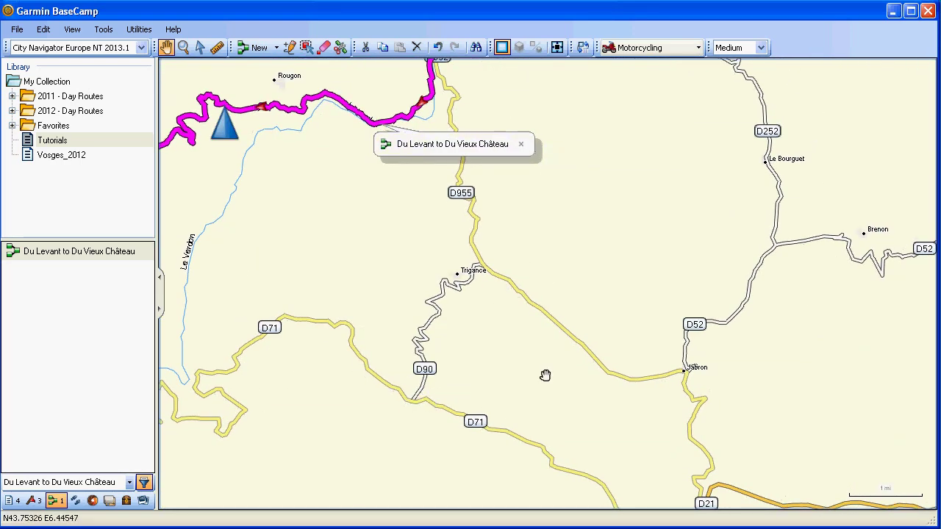
drag(665, 165, 596, 196)
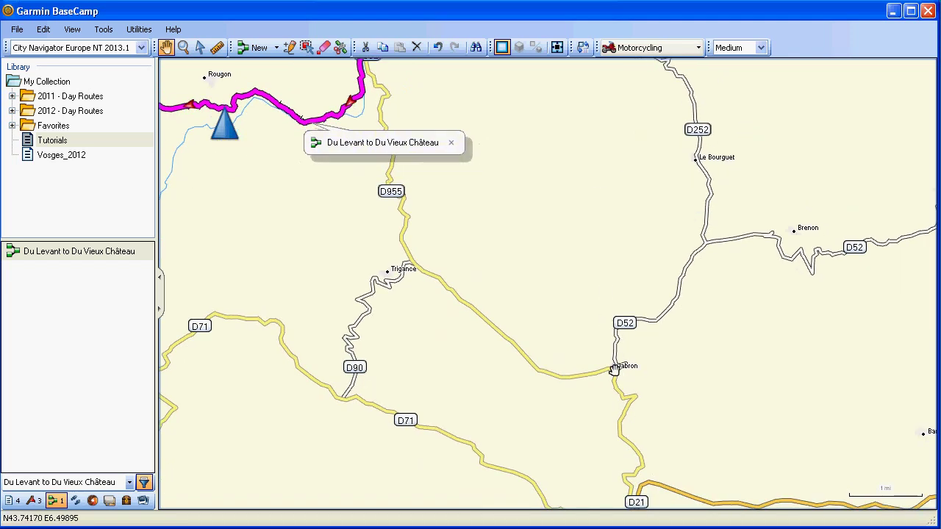
scroll(614, 369, up, 4)
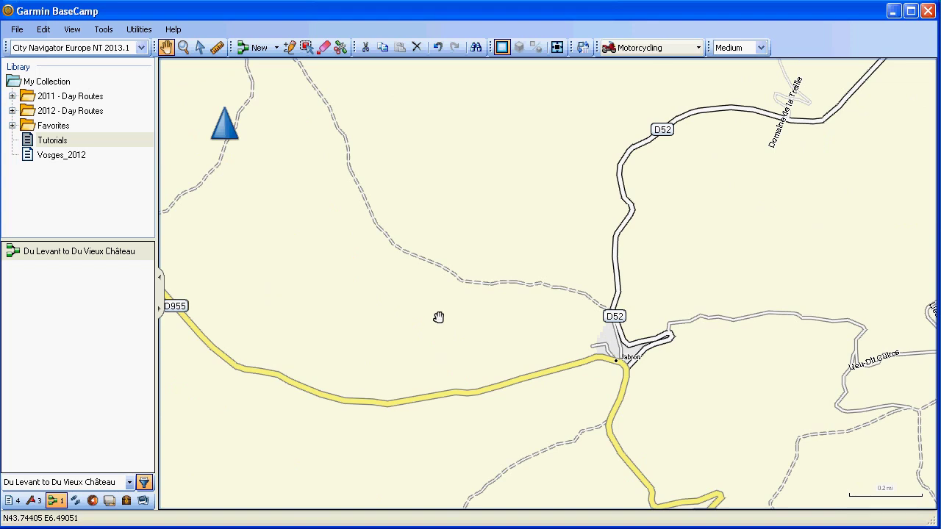
key(ctrl+shift+r)
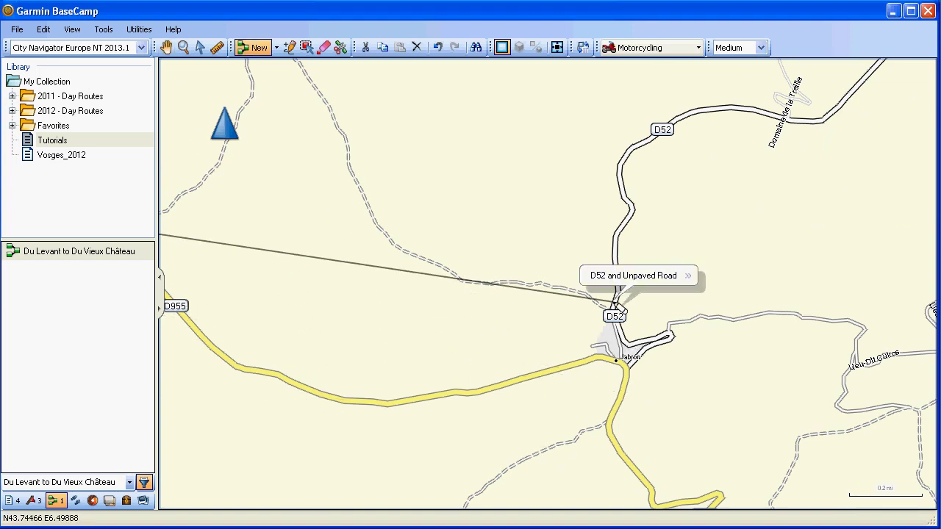
click(617, 301)
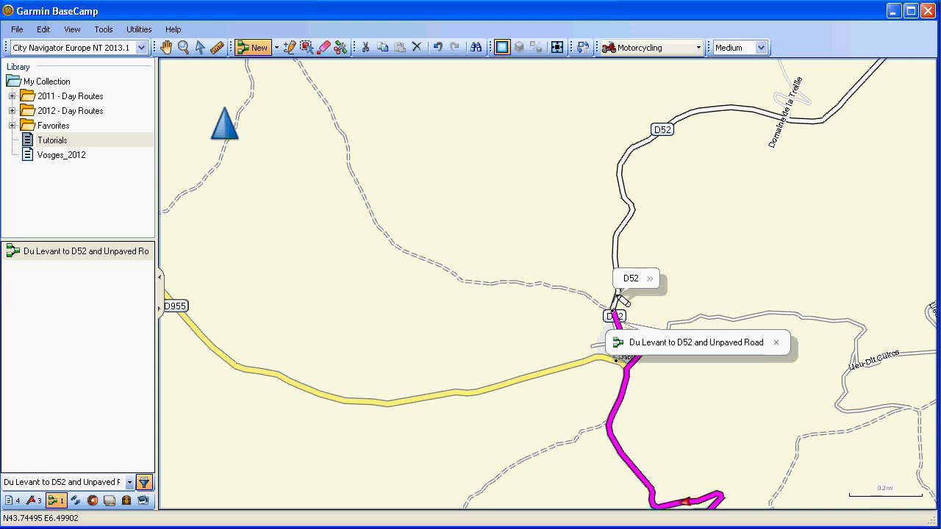
key(Escape)
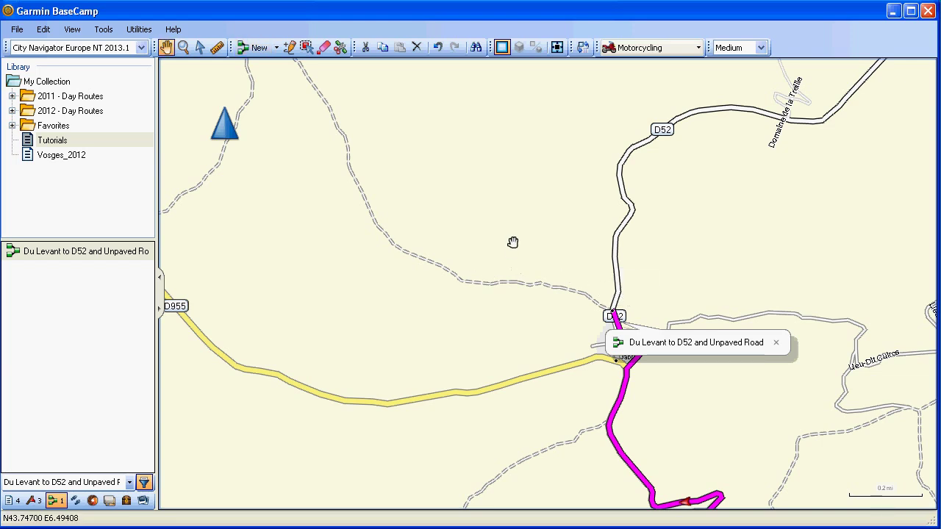
Step: Extend the route from the D52 junction at Jabron back to the Du Levant waypoint in Castellane
drag(512, 242, 514, 296)
scroll(517, 297, down, 2)
scroll(546, 201, down, 2)
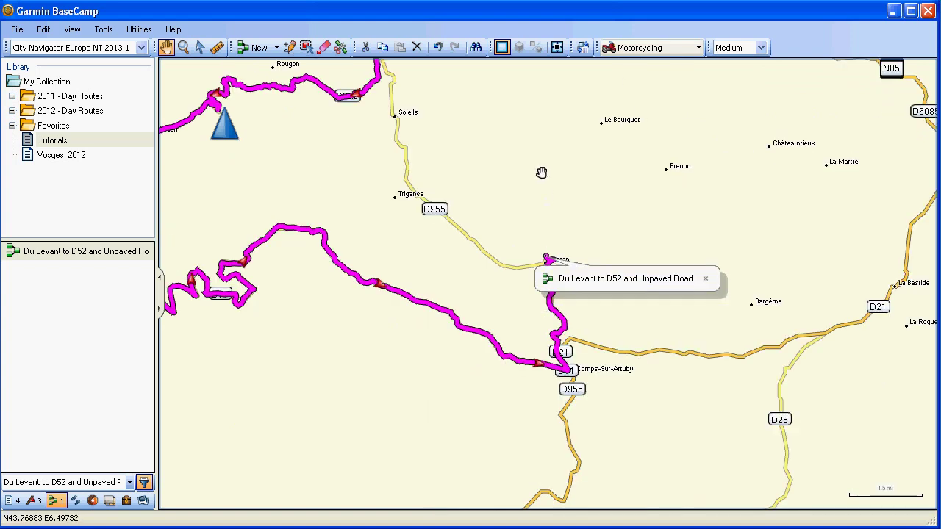
drag(546, 201, 462, 509)
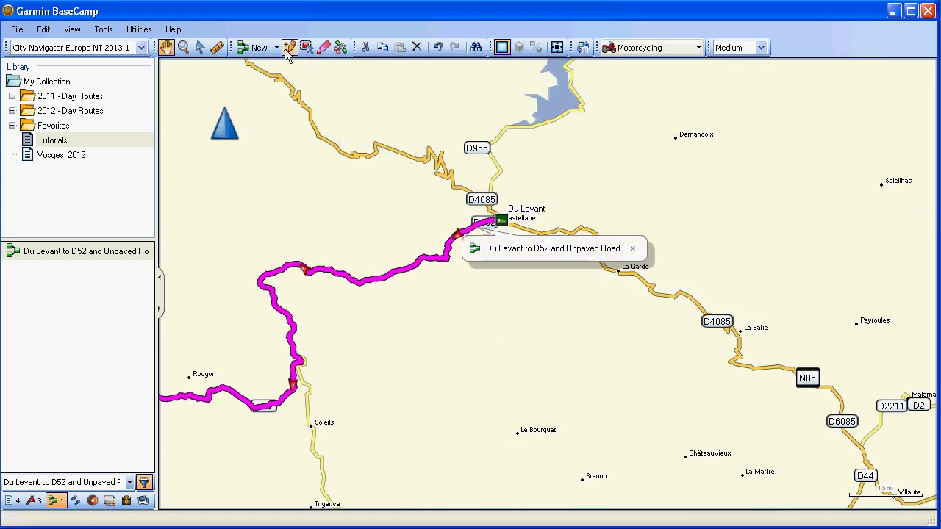
key(ctrl+r)
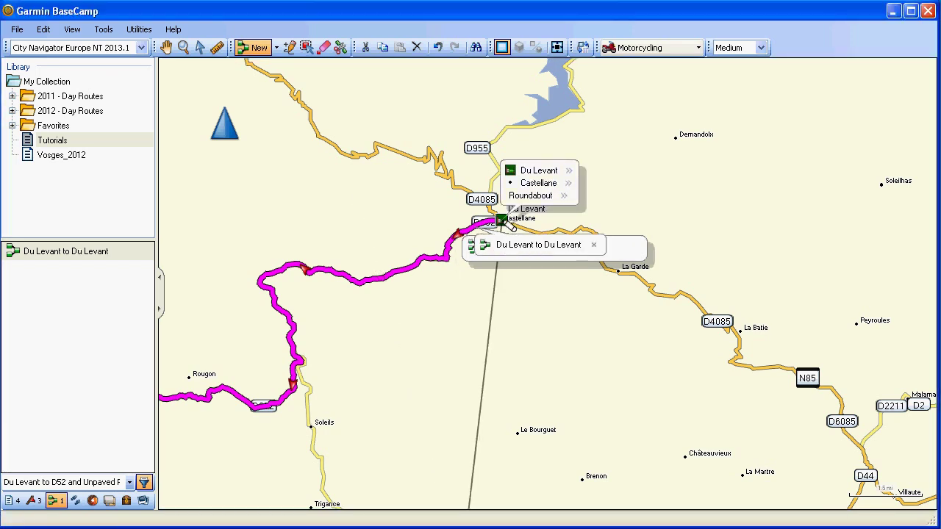
click(501, 221)
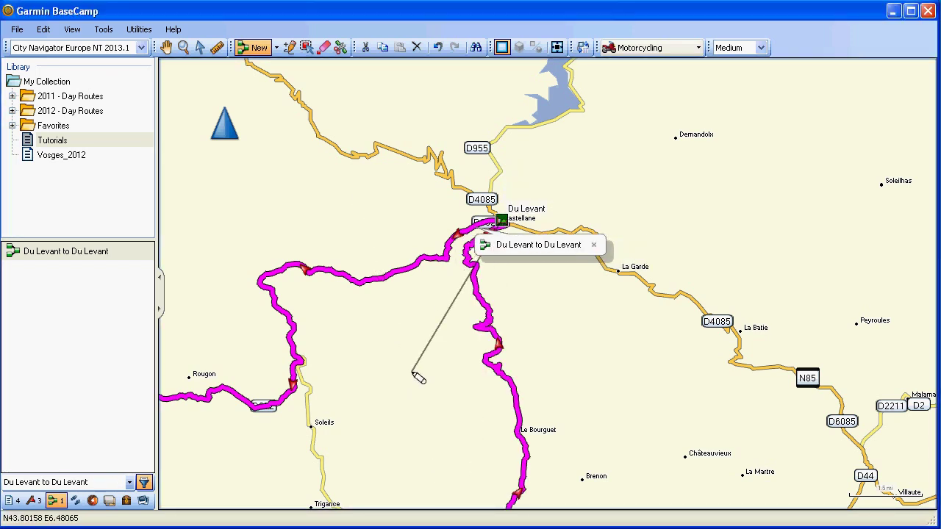
key(Escape)
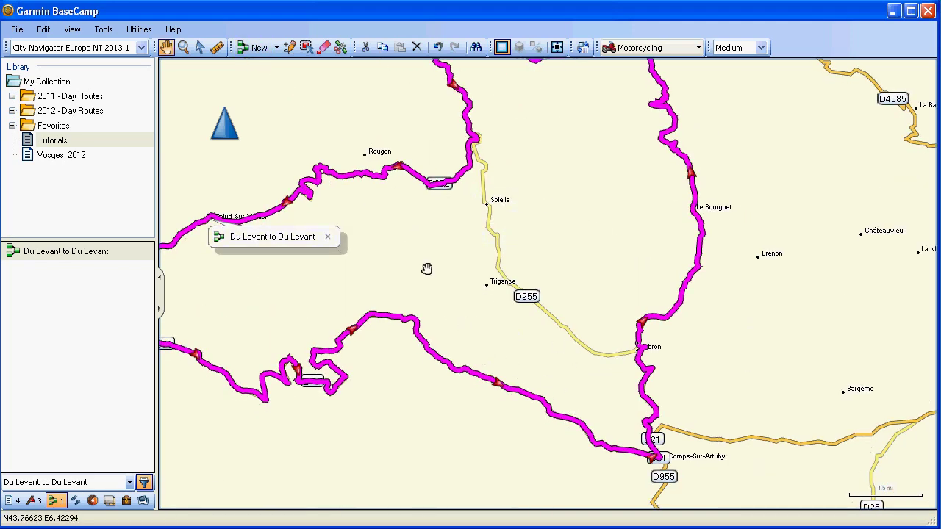
Step: Set the map detail to Higher and insert a route point on the D955 just east of Trigance
scroll(554, 347, up, 1)
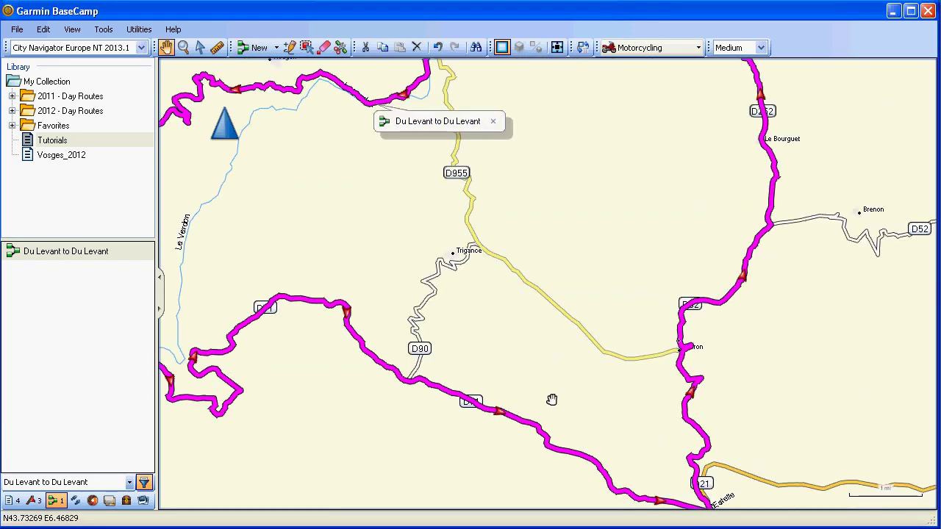
click(760, 47)
click(735, 118)
drag(421, 379, 451, 355)
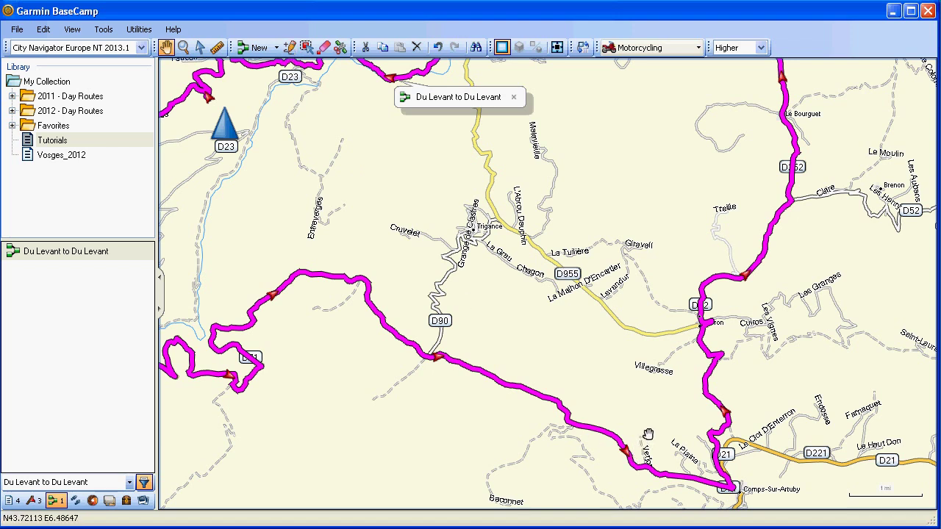
key(ctrl+r)
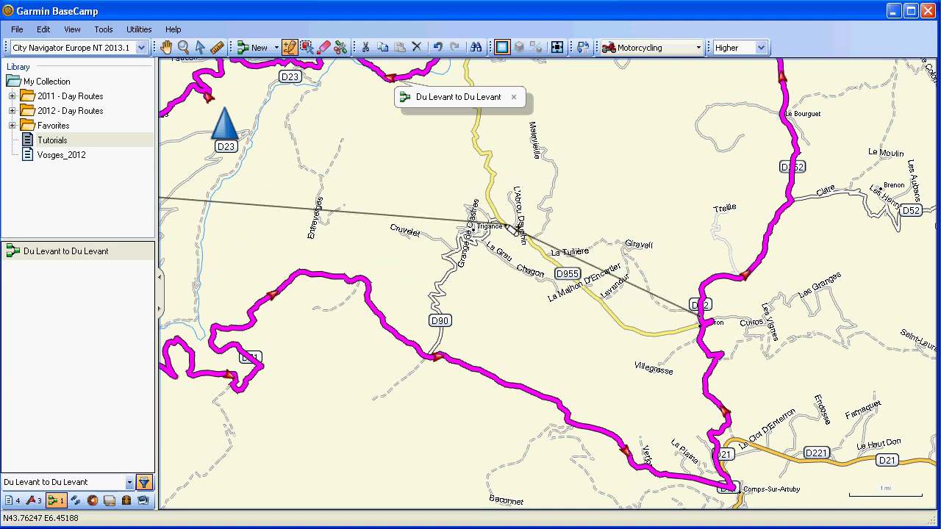
click(514, 230)
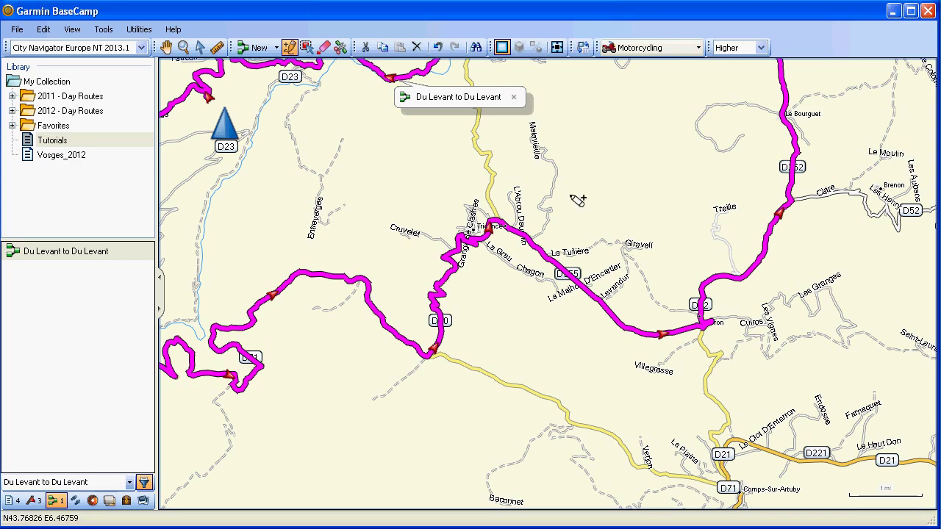
Step: Examine the rerouted section between Trigance and Jabron, dismiss the route's map callout and review the whole loop
drag(564, 236, 789, 206)
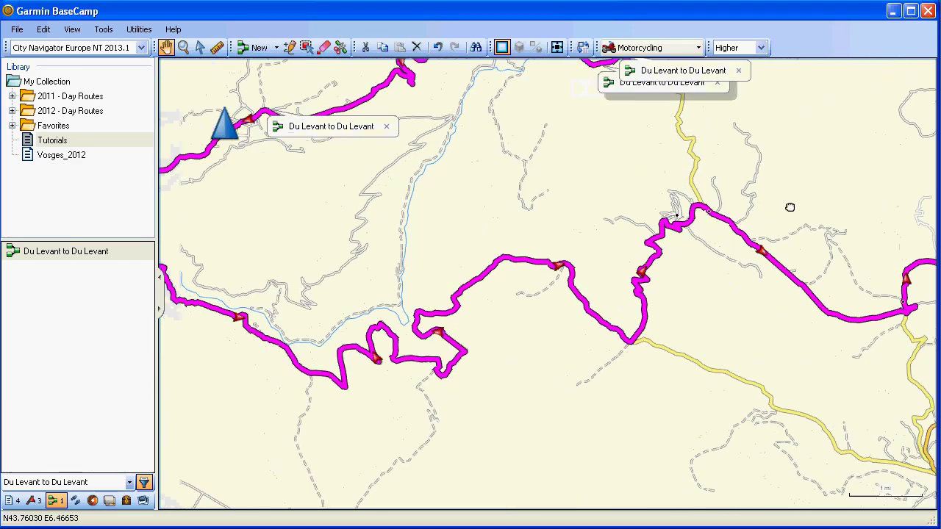
mouse_move(422, 210)
mouse_down()
mouse_move(638, 282)
mouse_move(361, 280)
mouse_move(135, 296)
mouse_move(74, 279)
mouse_move(7, 280)
mouse_up()
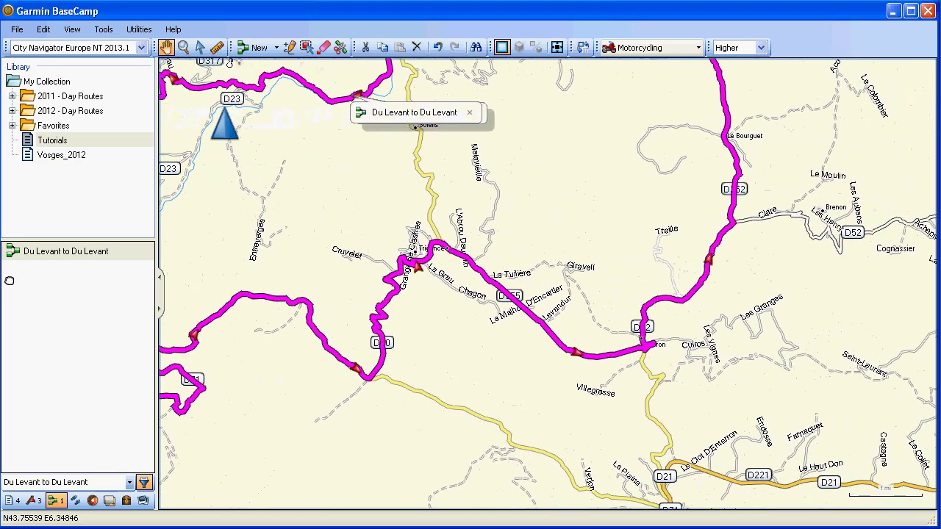
drag(496, 365, 414, 377)
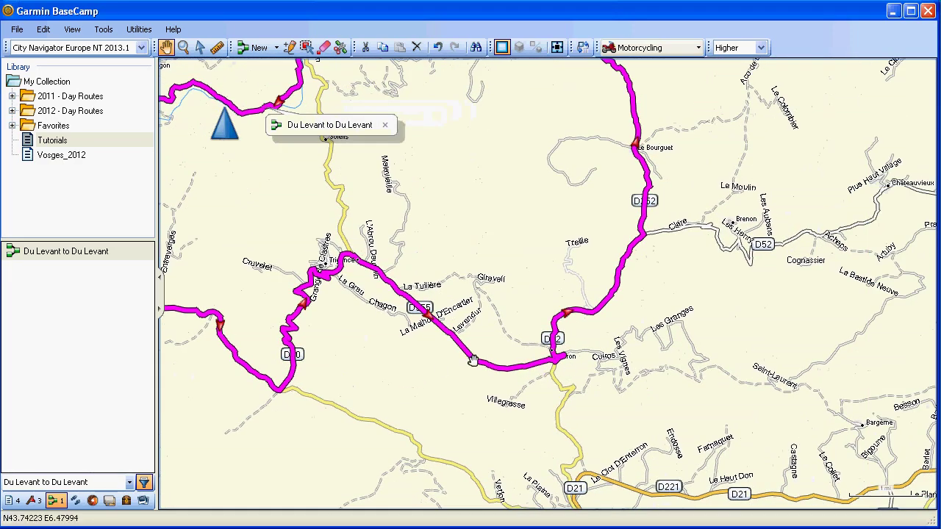
drag(349, 279, 450, 329)
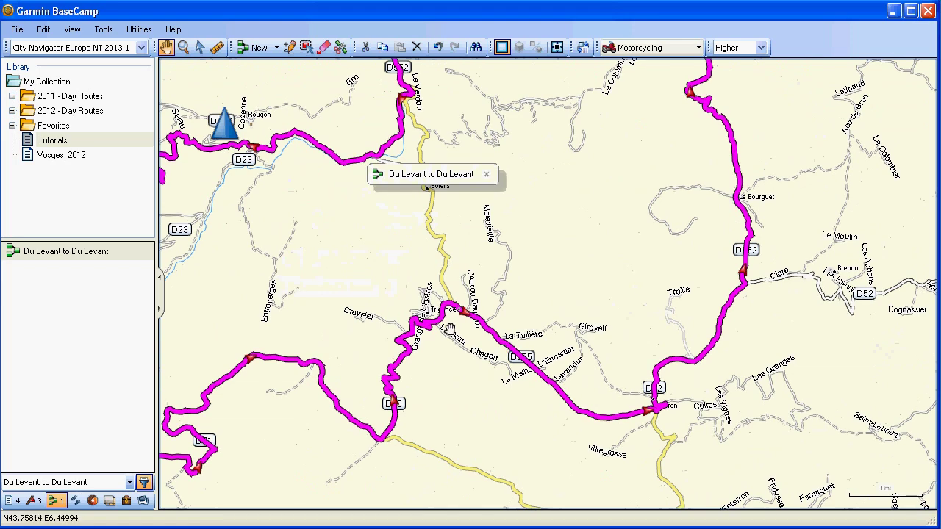
scroll(461, 327, up, 4)
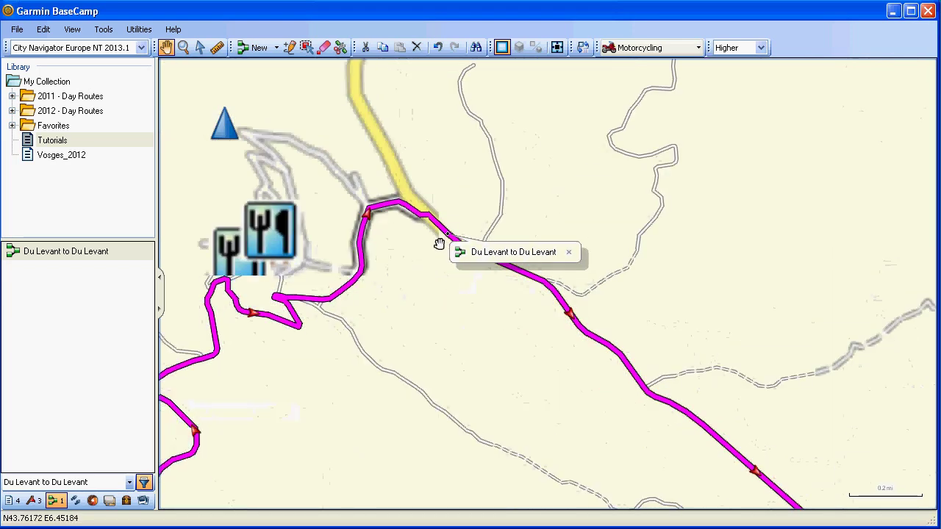
drag(550, 358, 573, 283)
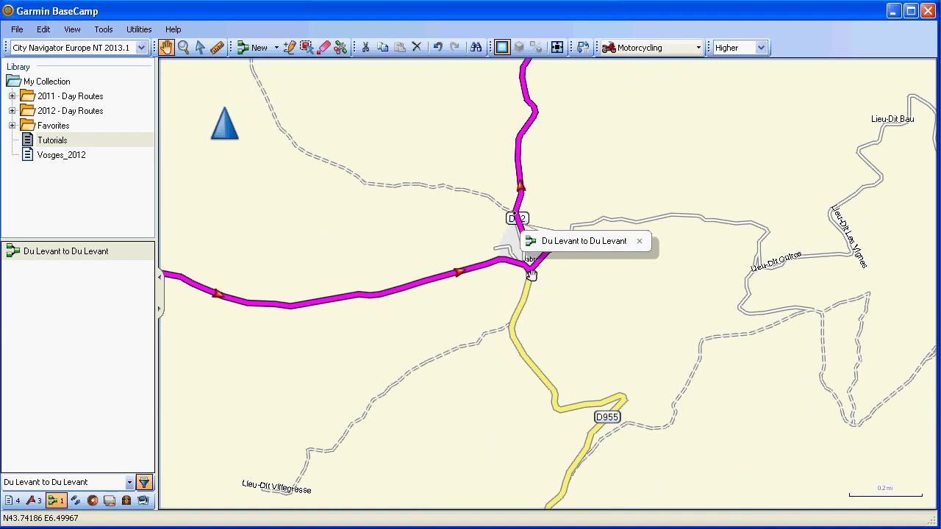
click(639, 242)
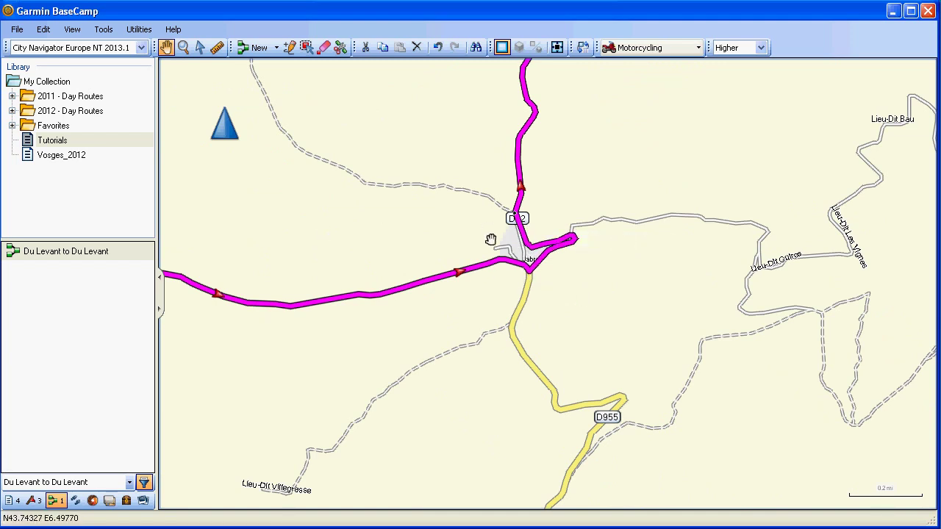
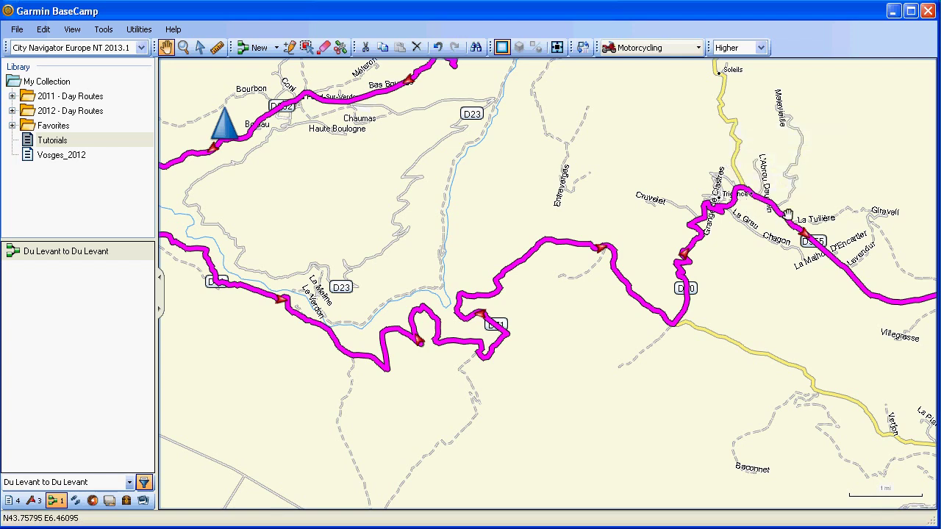
mouse_move(787, 214)
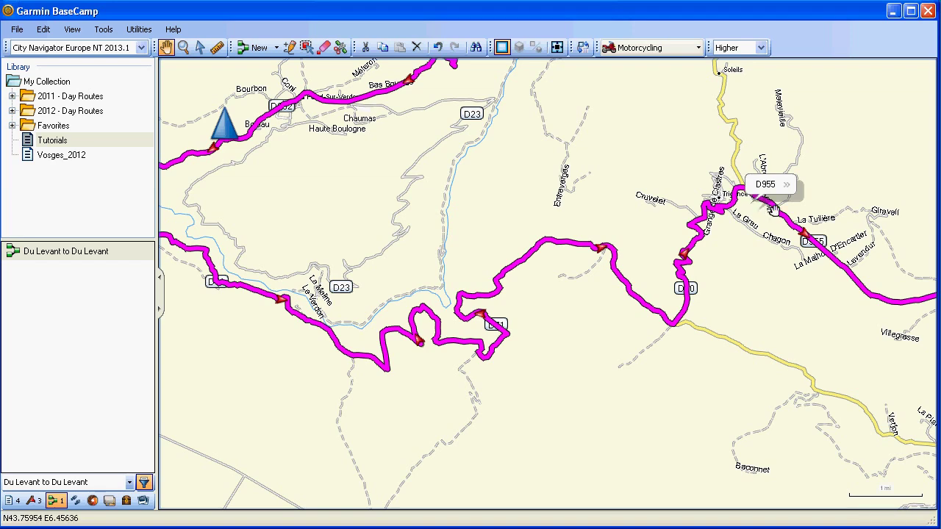
drag(867, 220, 587, 197)
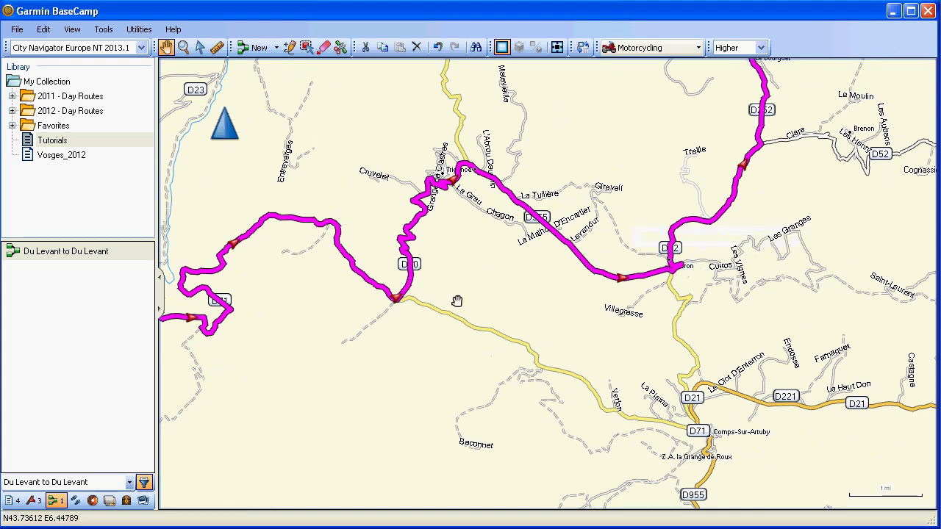
scroll(602, 328, down, 1)
scroll(445, 358, down, 1)
scroll(445, 358, down, 1)
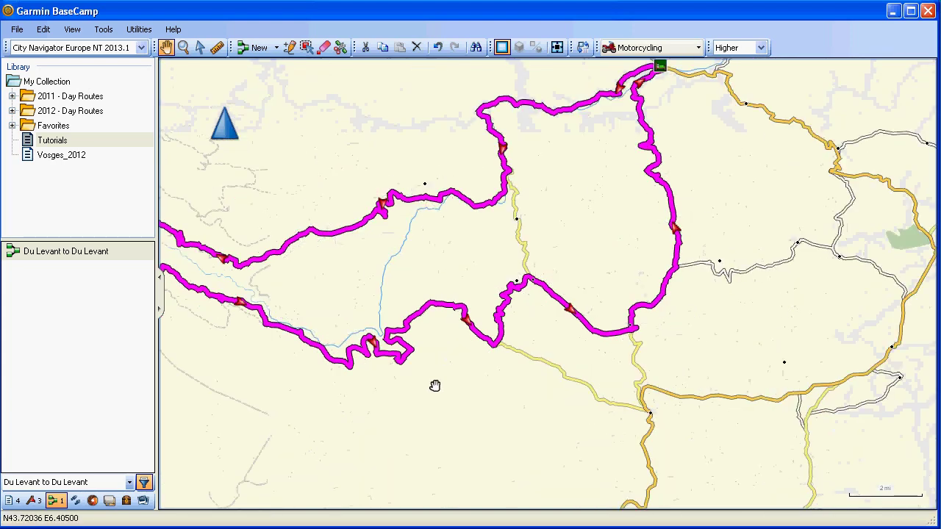
drag(357, 284, 547, 330)
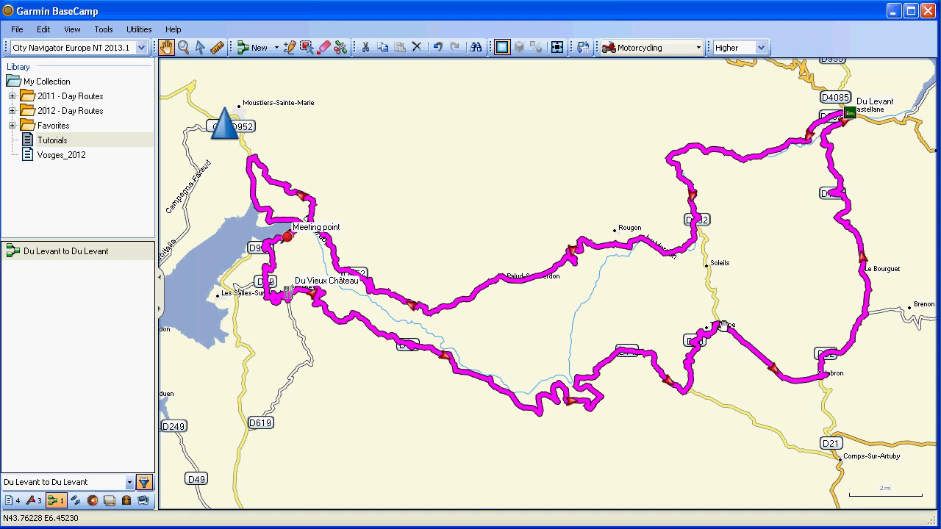
Step: In the Du Levant to Du Levant route's properties, set the D52 and Unpaved Road via point not to alert
double_click(87, 252)
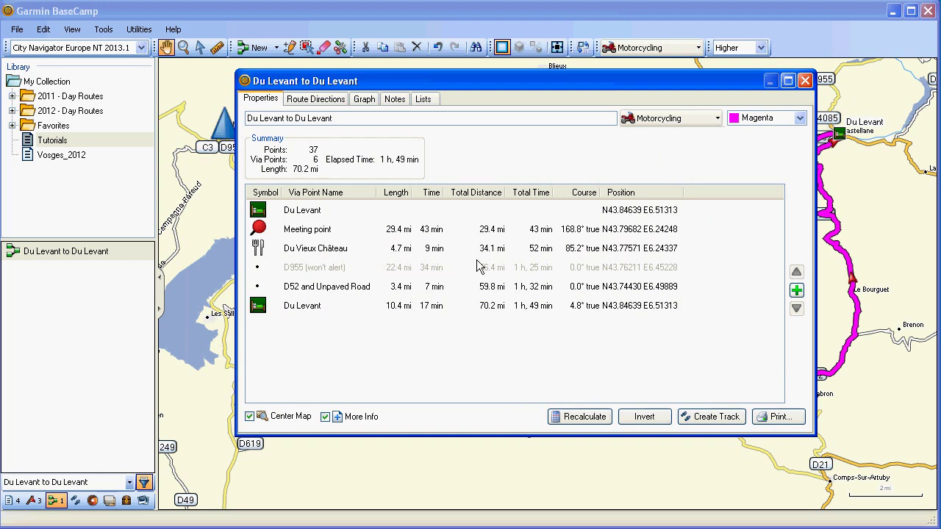
click(321, 291)
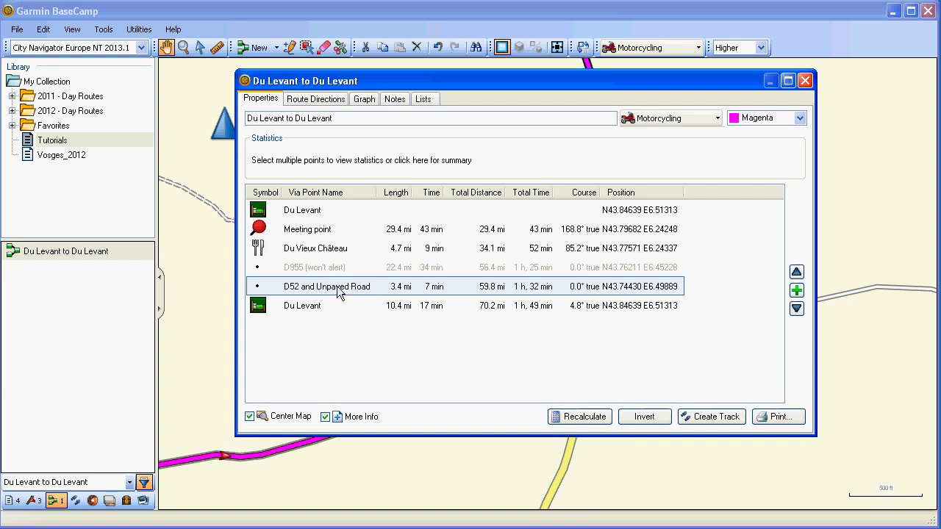
right_click(336, 286)
click(389, 398)
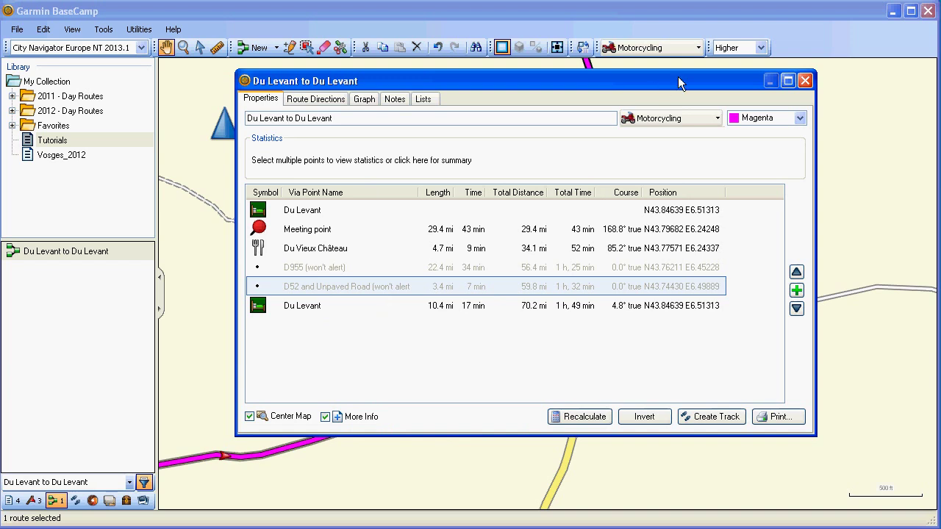
Step: Check where the D52 and Unpaved Road via point lies on the map, then close and reopen the route's properties
drag(736, 78, 444, 66)
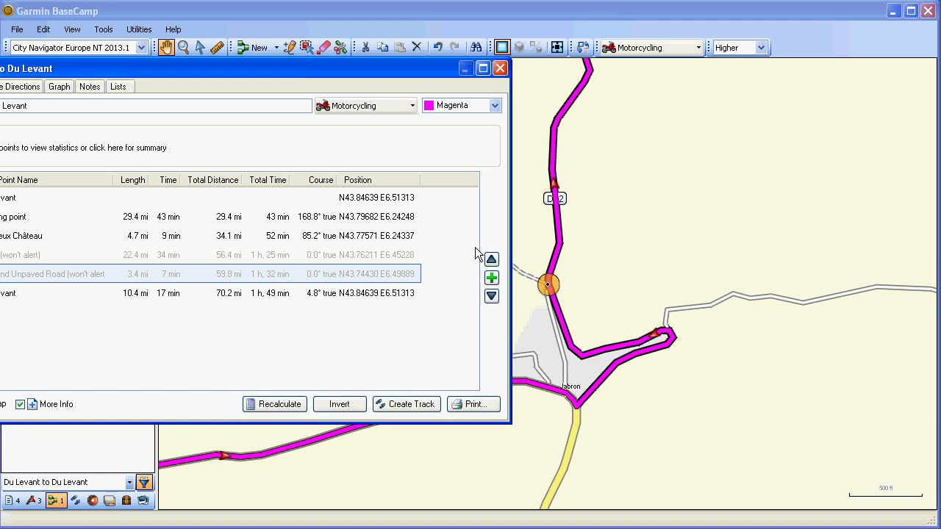
drag(365, 65, 618, 67)
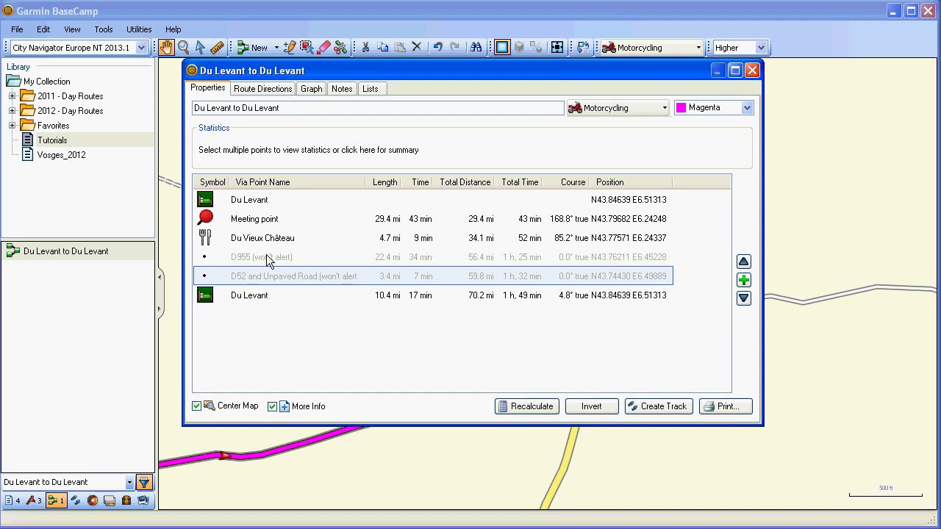
click(751, 70)
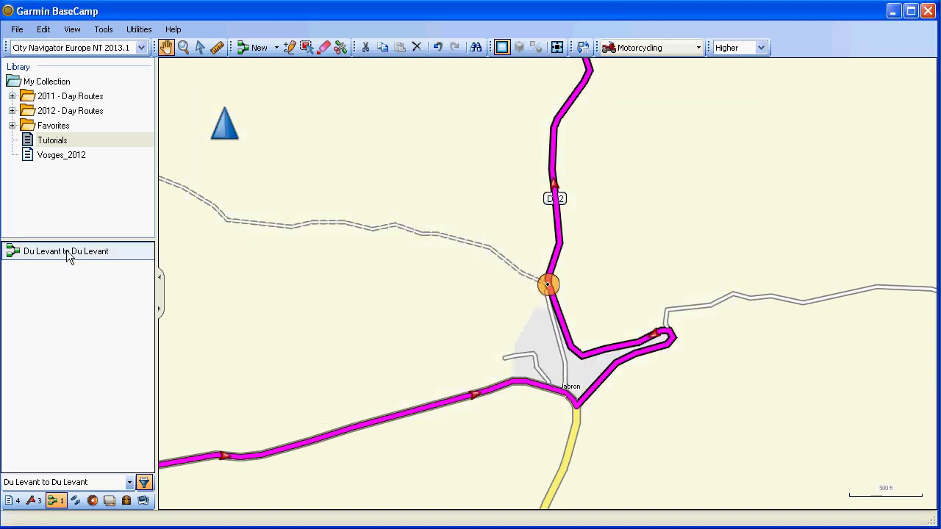
double_click(66, 251)
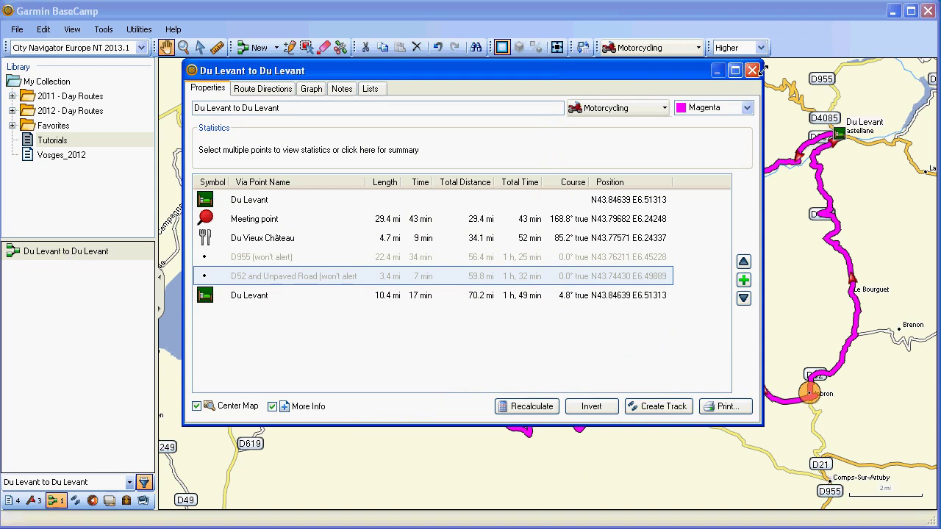
Step: Close the route's properties, view the Tutorials list's waypoints and return to showing its routes
click(759, 69)
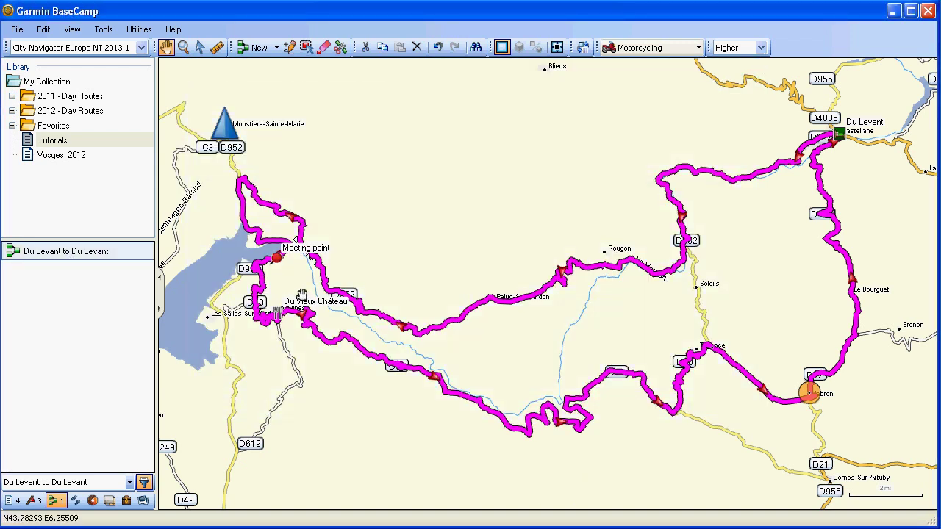
click(33, 500)
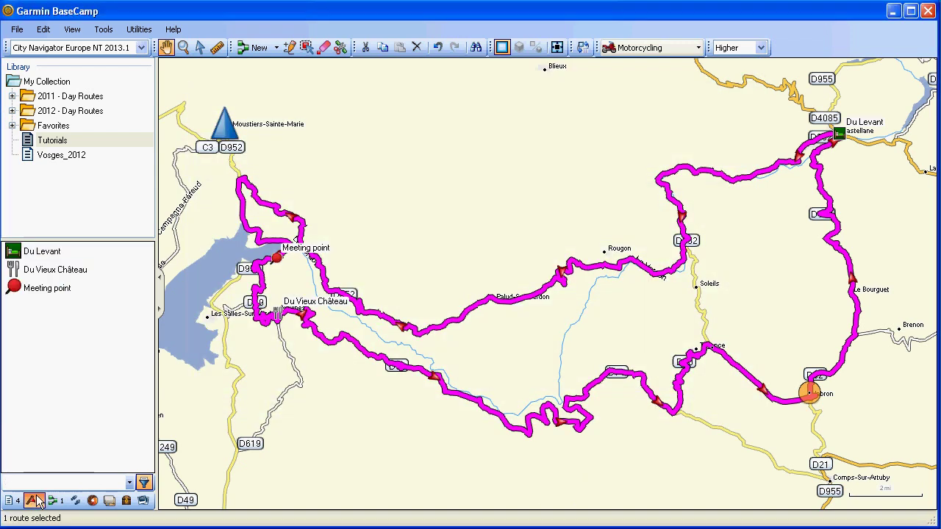
click(55, 501)
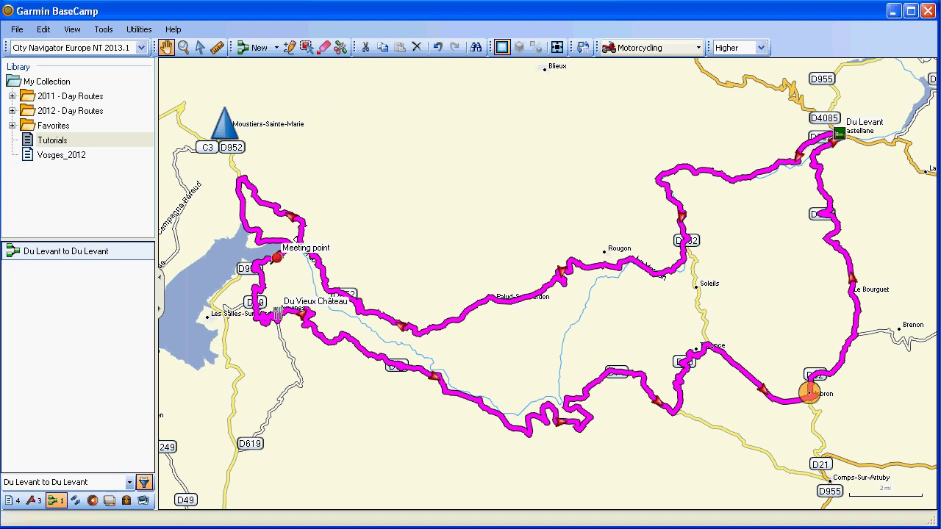
click(17, 30)
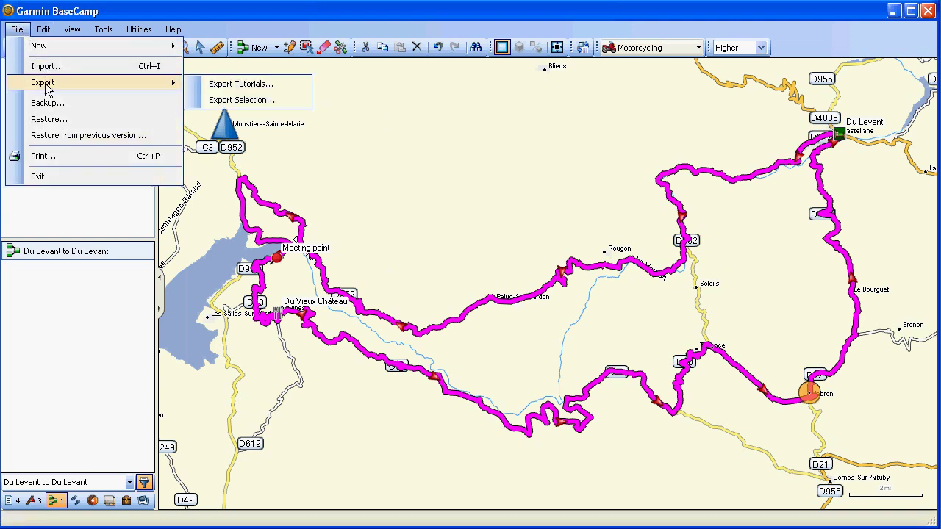
click(234, 100)
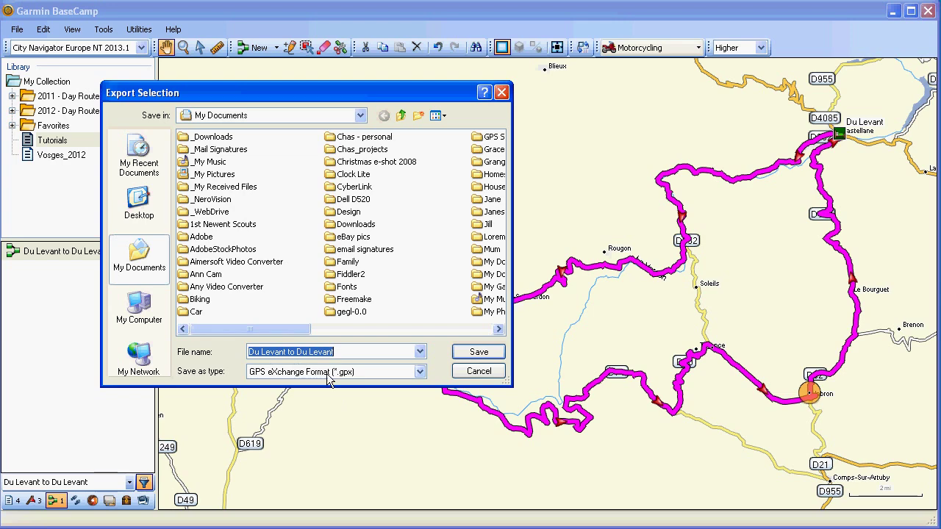
click(485, 371)
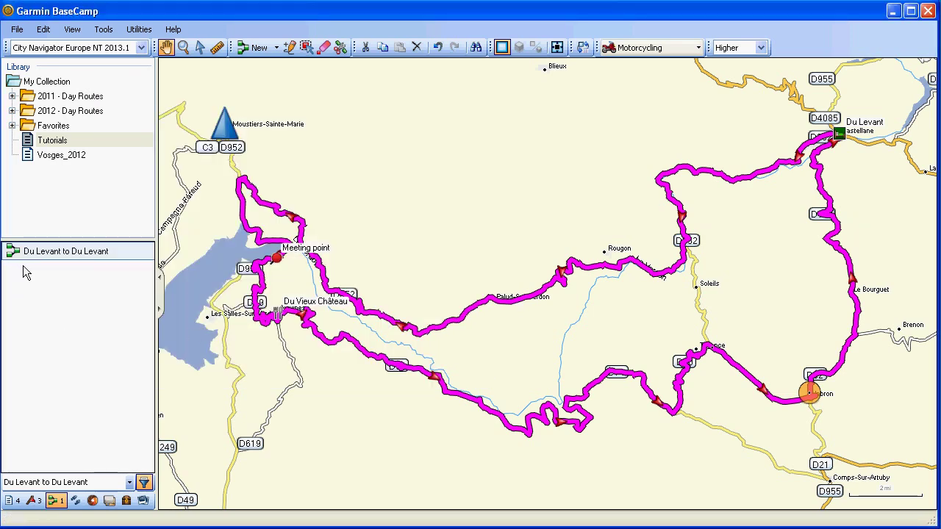
Step: Rename the Du Levant to Du Levant route as Gorge Du Verdon in its properties and close them
right_click(59, 250)
click(44, 254)
double_click(40, 253)
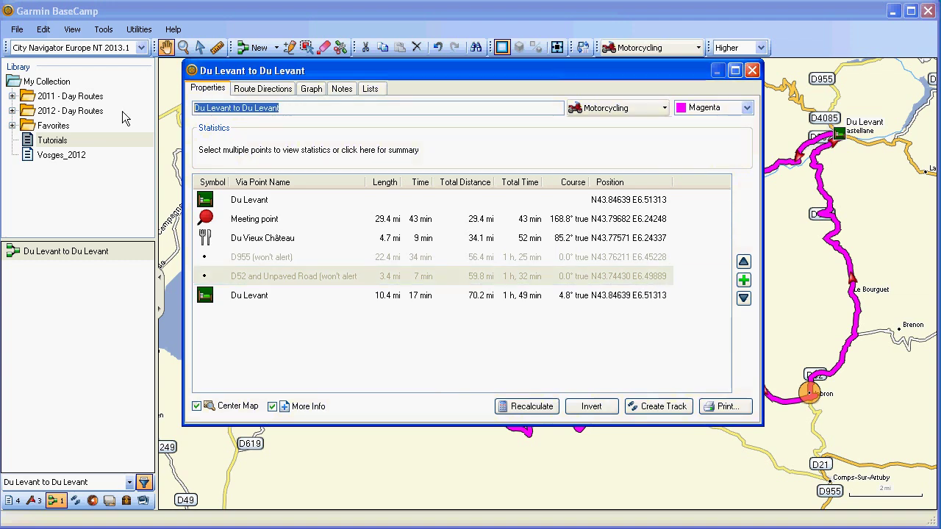
text(GForge)
key(BackSpace)
key(BackSpace)
key(BackSpace)
key(BackSpace)
key(BackSpace)
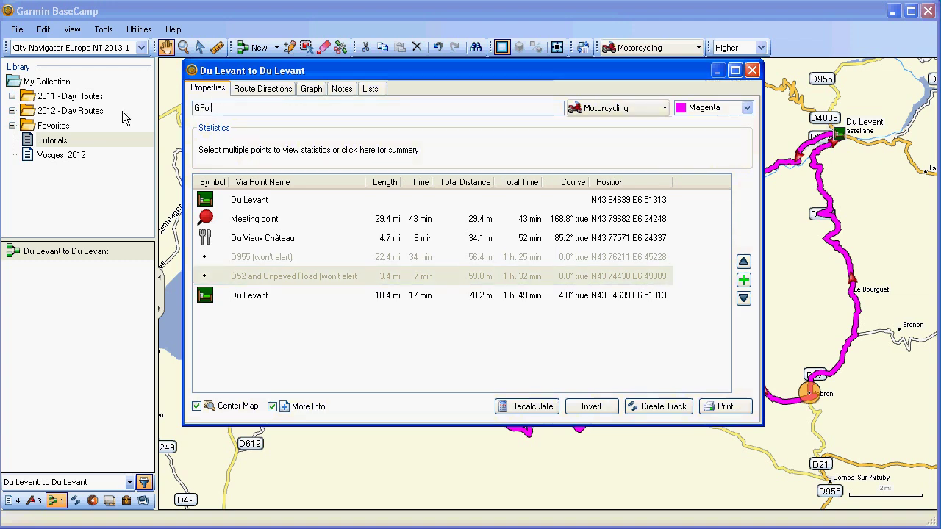
text(orge Du Verdon)
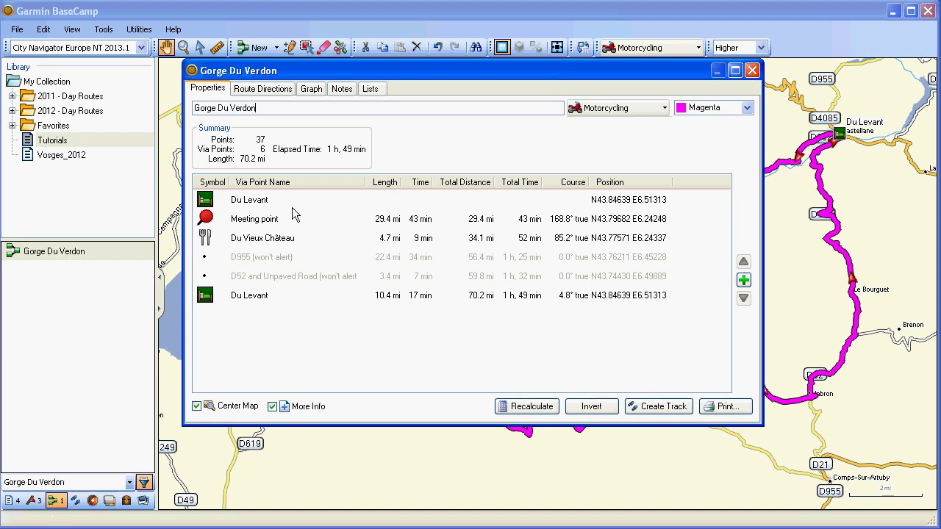
click(752, 70)
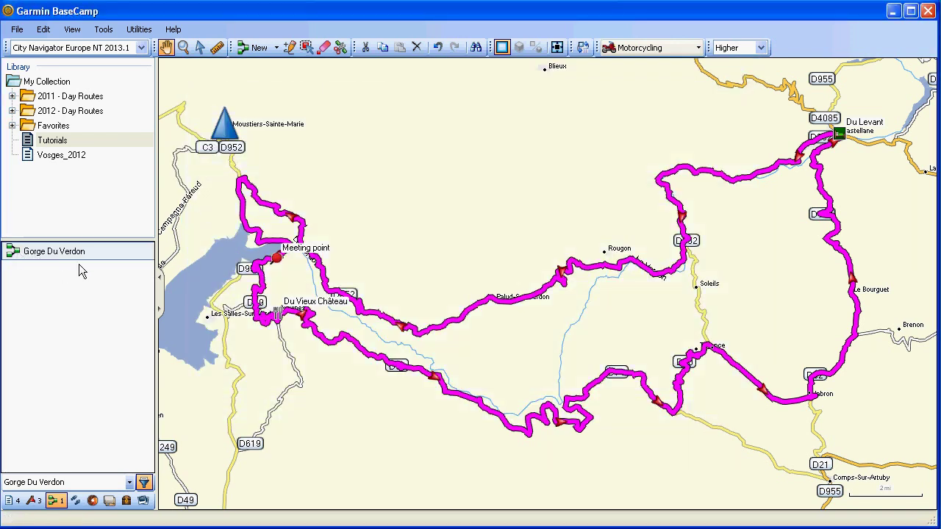